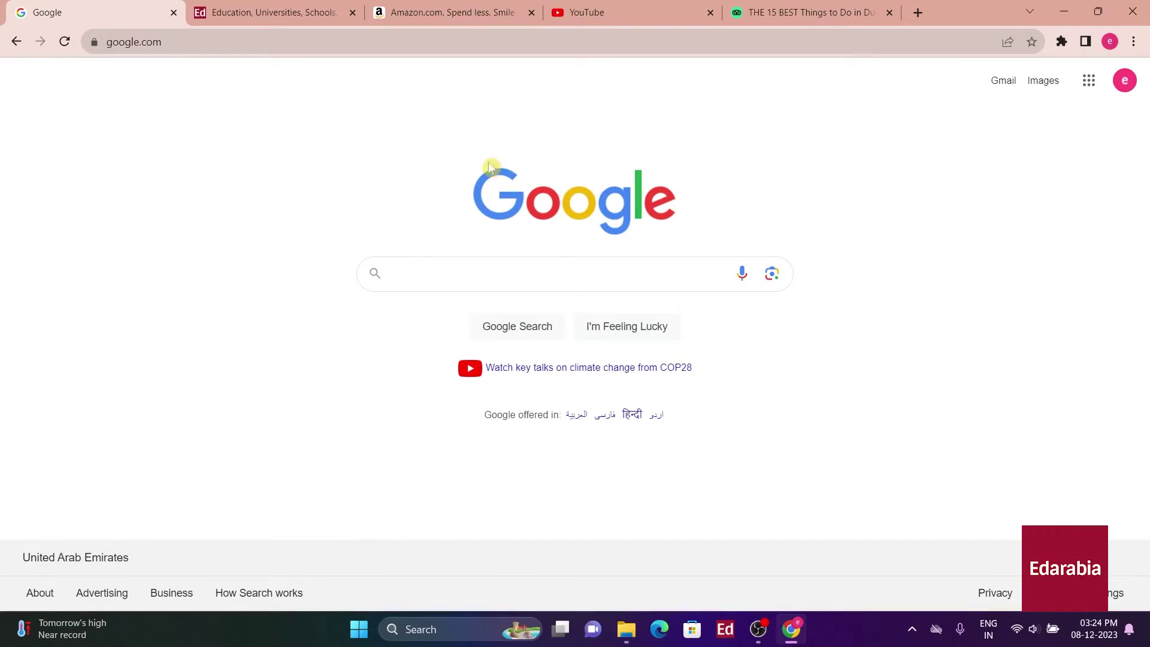
# Move the Edarabia tab ahead of Google, then select the Google, Amazon and Tripadvisor tabs.
pyautogui.moveTo(266, 12); pyautogui.dragTo(243, 19)
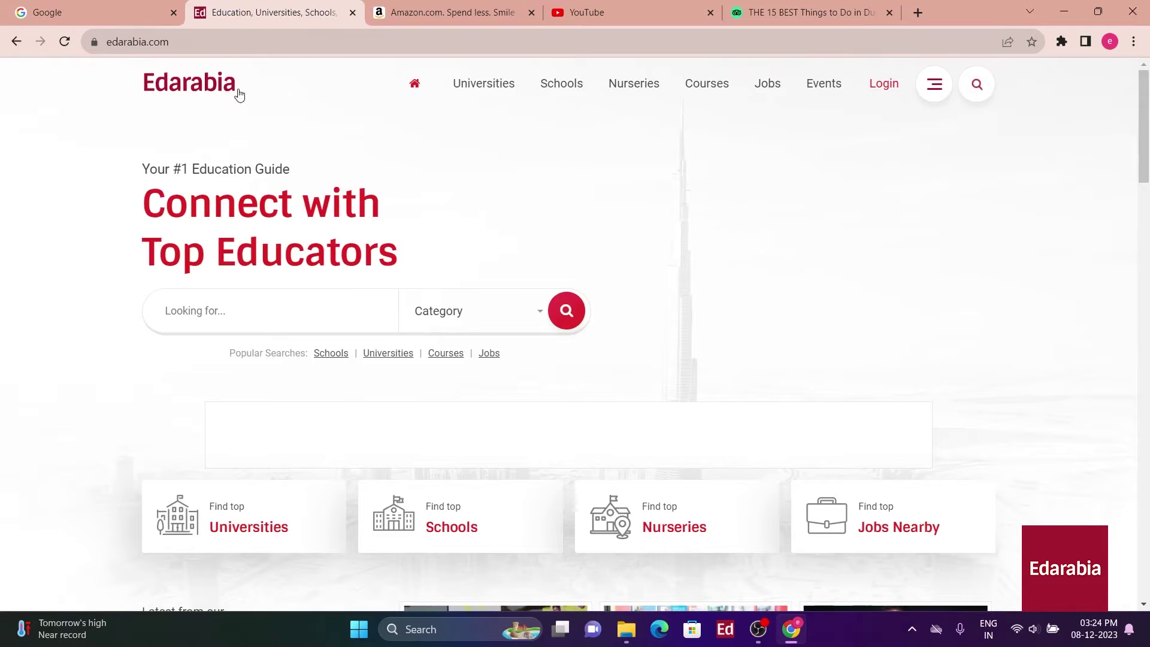
pyautogui.click(71, 12)
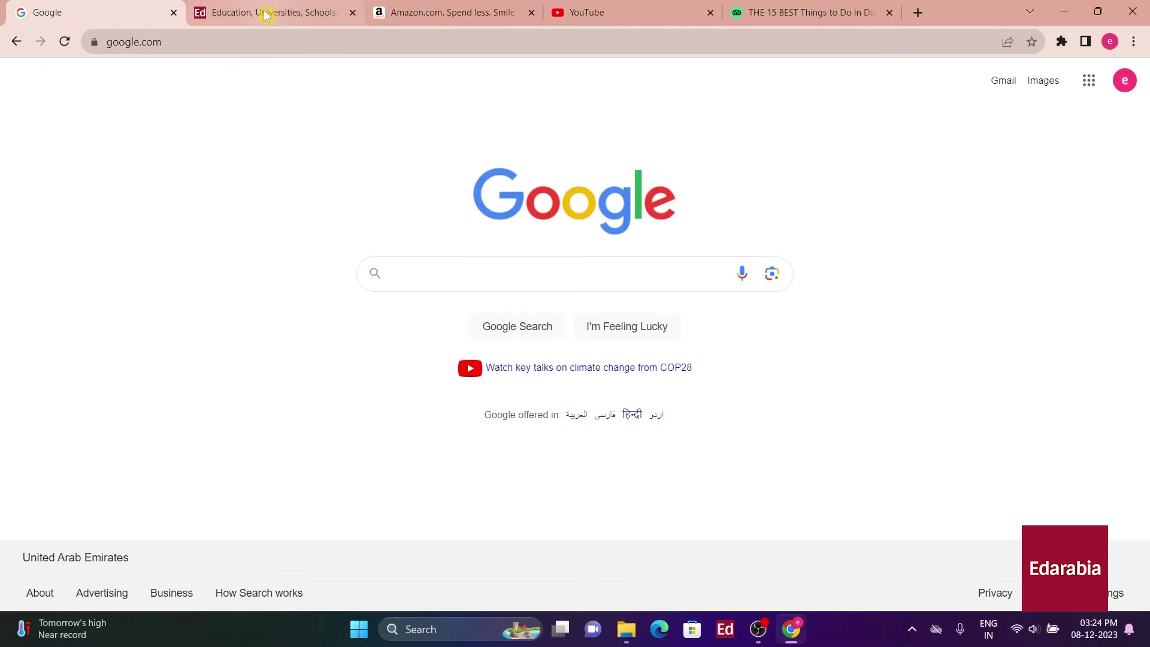
pyautogui.click(444, 11)
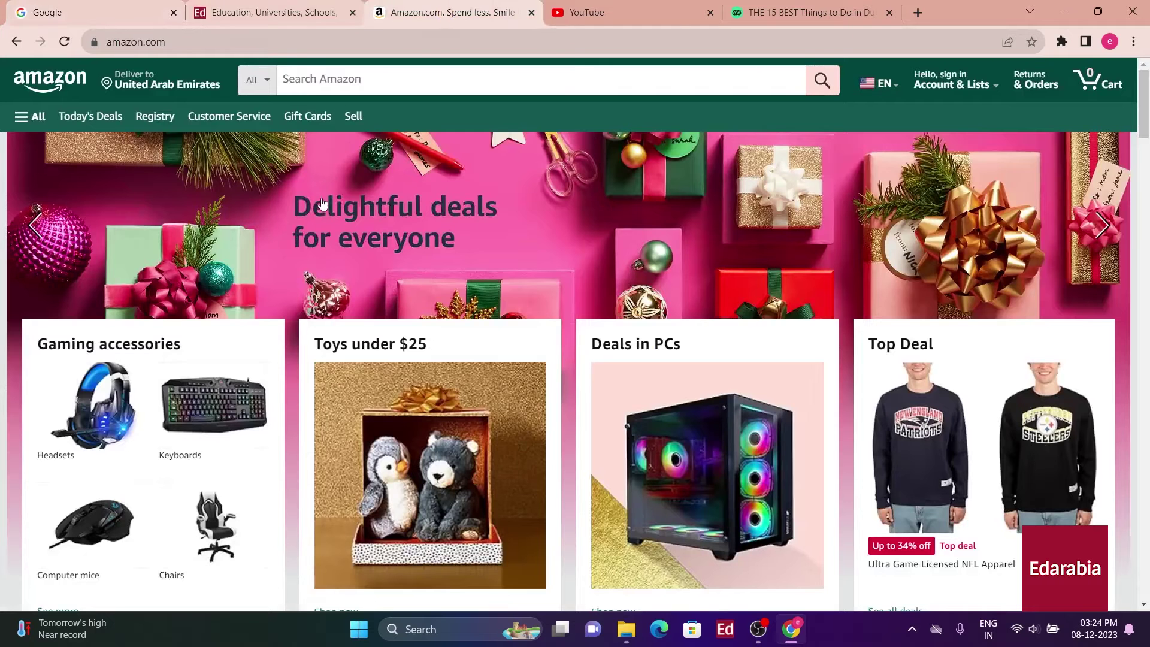
pyautogui.click(790, 13)
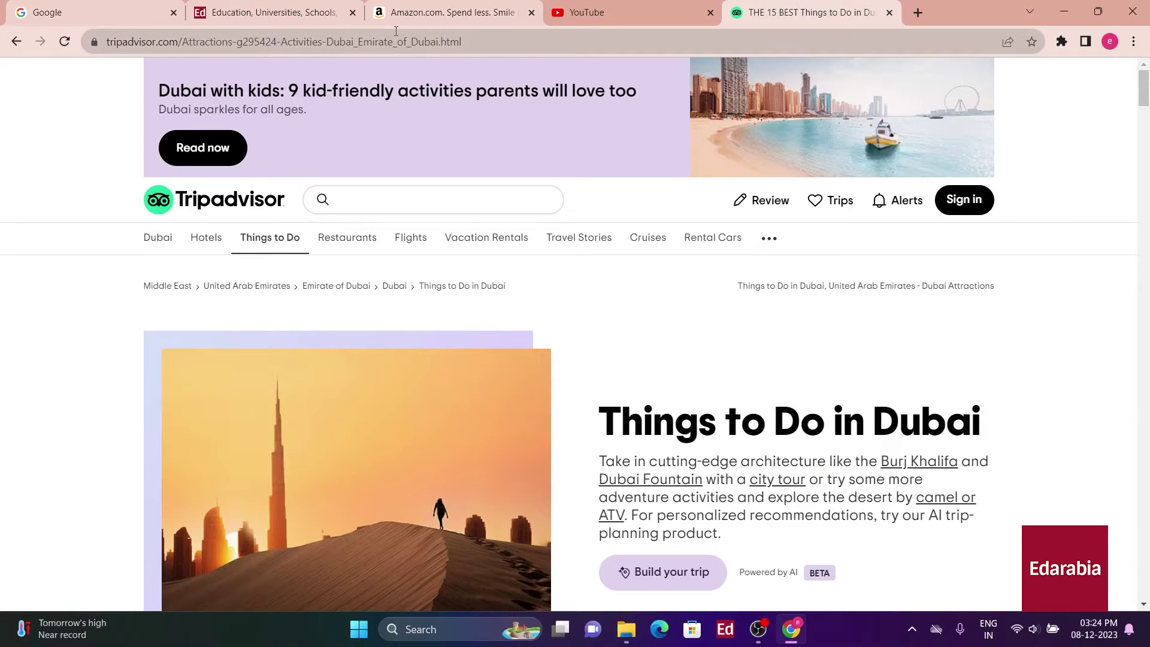
# Add the selected tabs to a new green tab group named GROUP, then collapse it.
pyautogui.rightClick(427, 17)
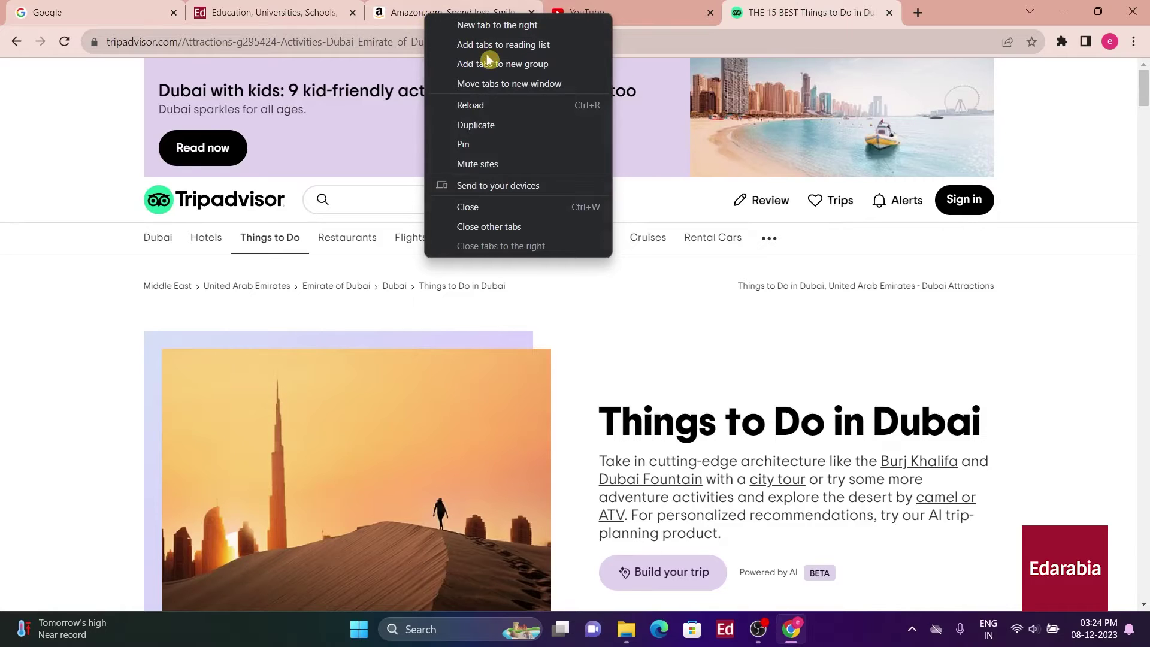
pyautogui.click(547, 70)
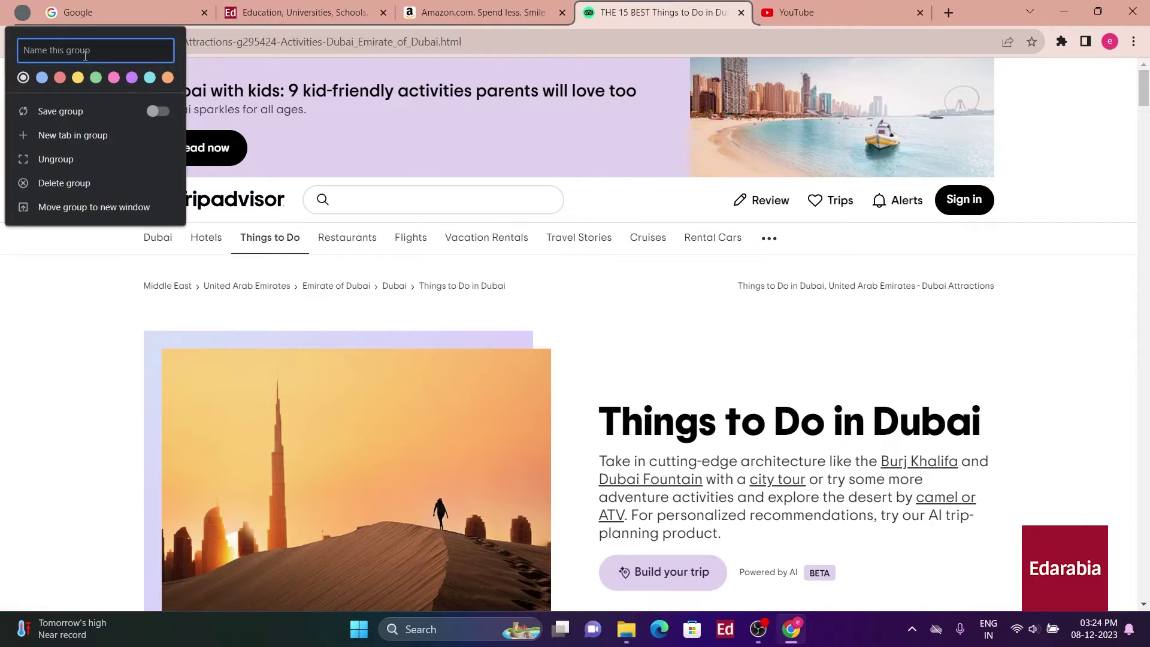
pyautogui.write('GROUP')
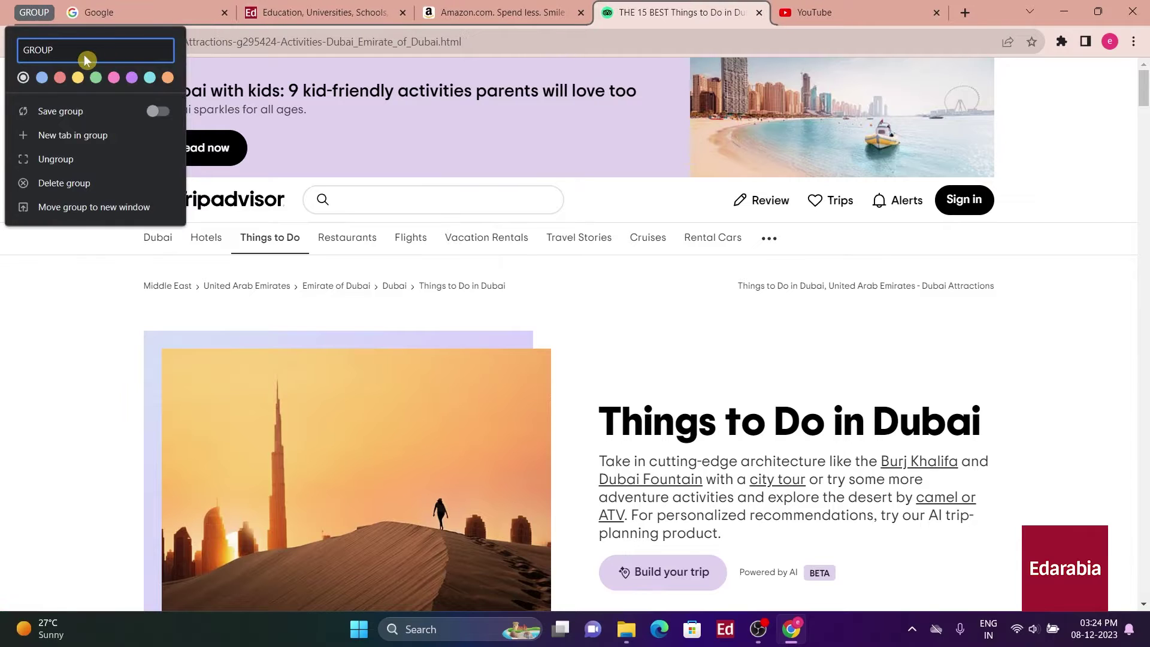
pyautogui.click(97, 79)
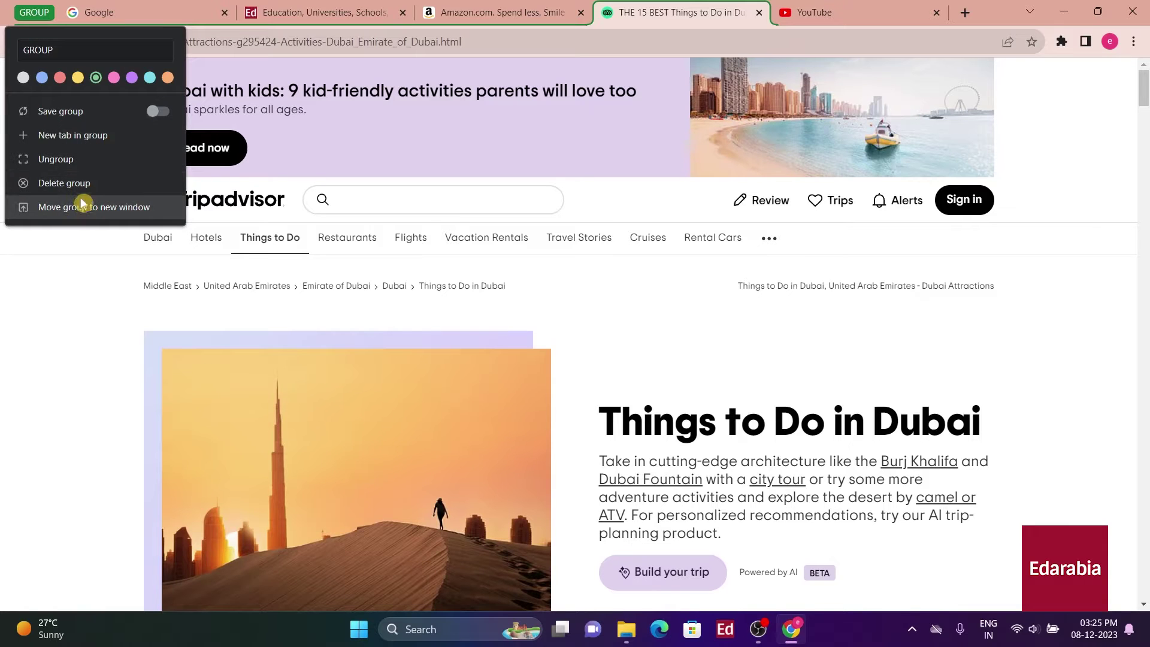
pyautogui.click(35, 12)
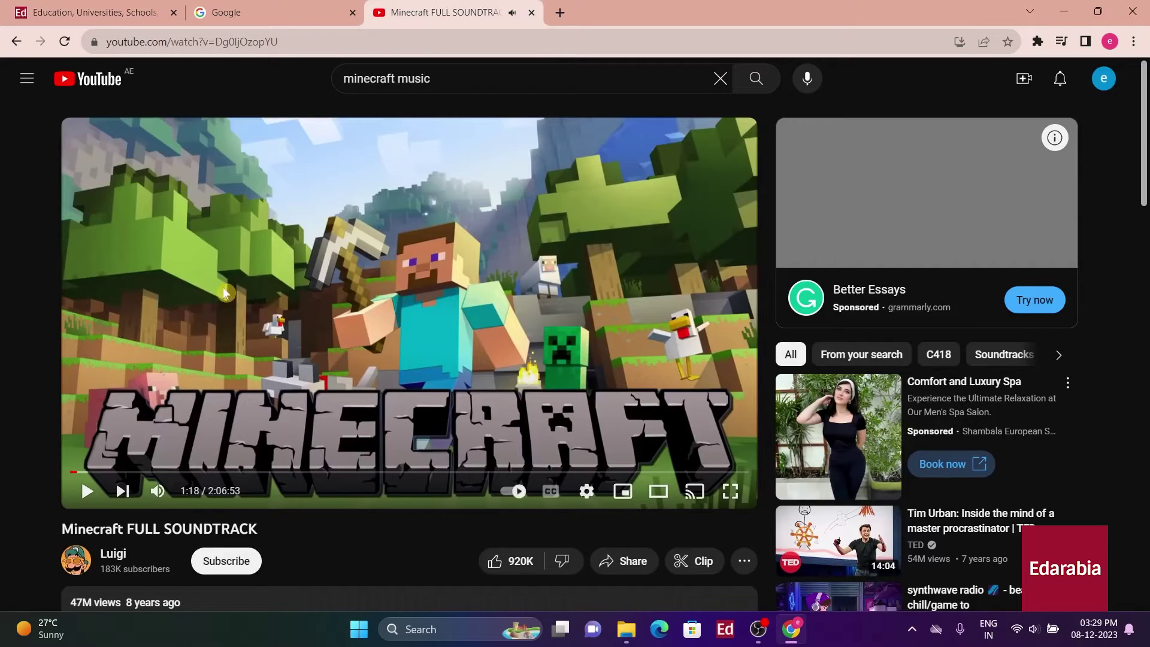
# Play the Minecraft FULL SOUNDTRACK video, then pause and resume it from the toolbar media controls.
pyautogui.click(318, 275)
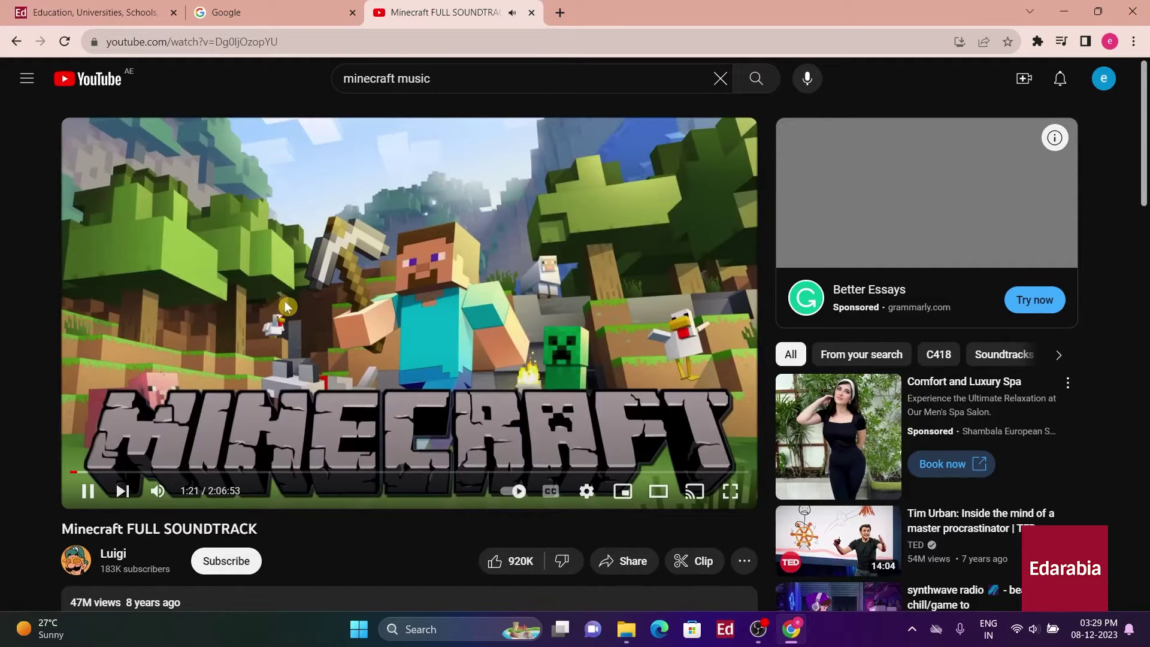
pyautogui.click(1060, 42)
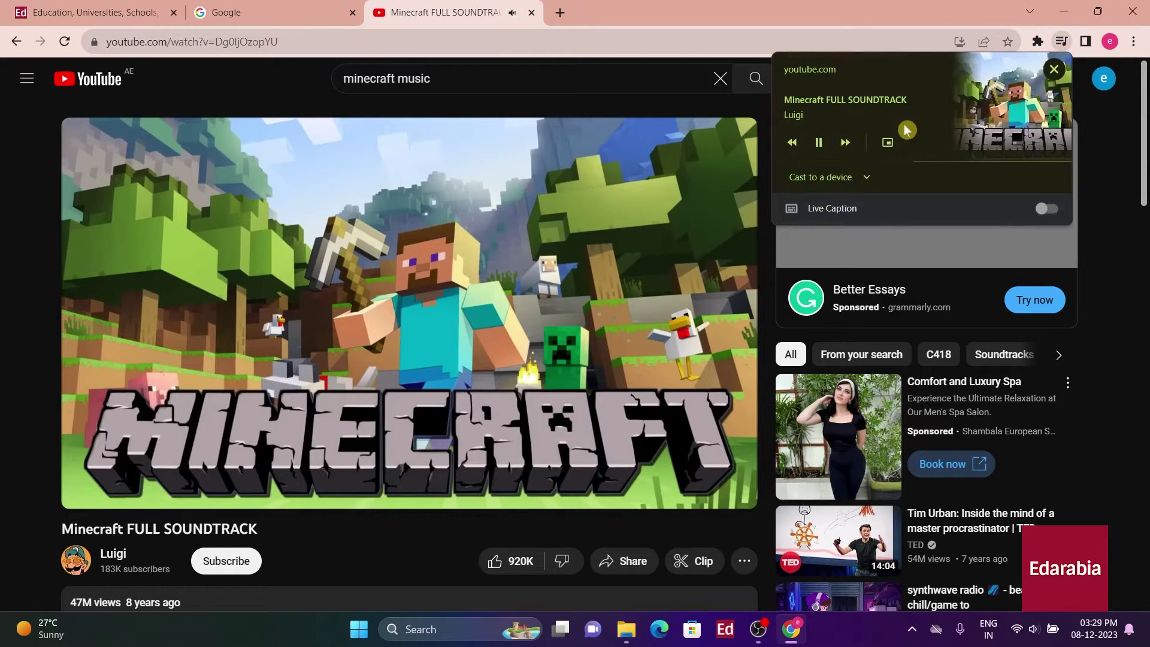
pyautogui.click(828, 147)
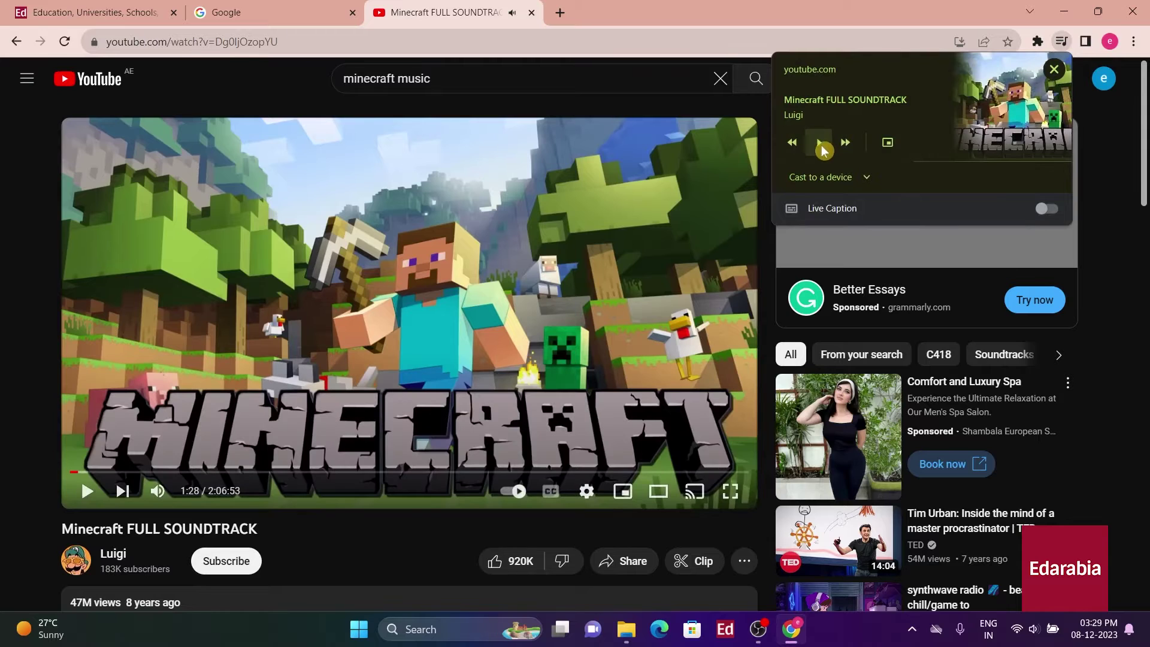
pyautogui.click(823, 151)
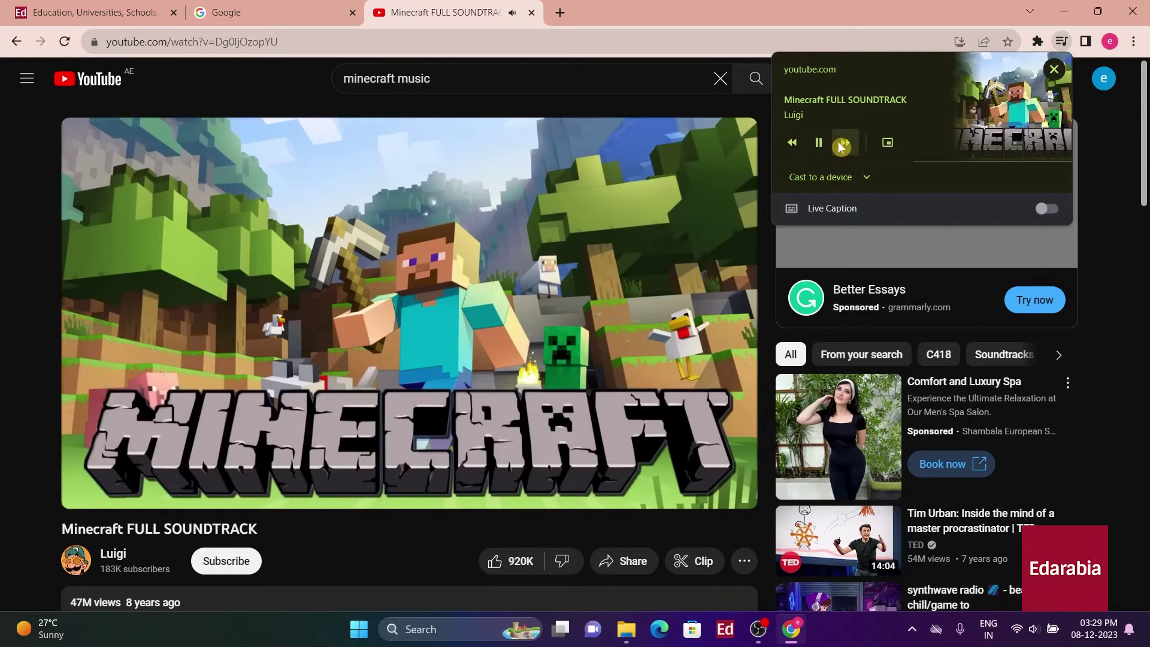
# Float the video in picture-in-picture while browsing the Edarabia tab, then send it back to its tab.
pyautogui.click(889, 142)
pyautogui.click(250, 16)
pyautogui.click(56, 12)
pyautogui.scroll(-3, 587, 400)
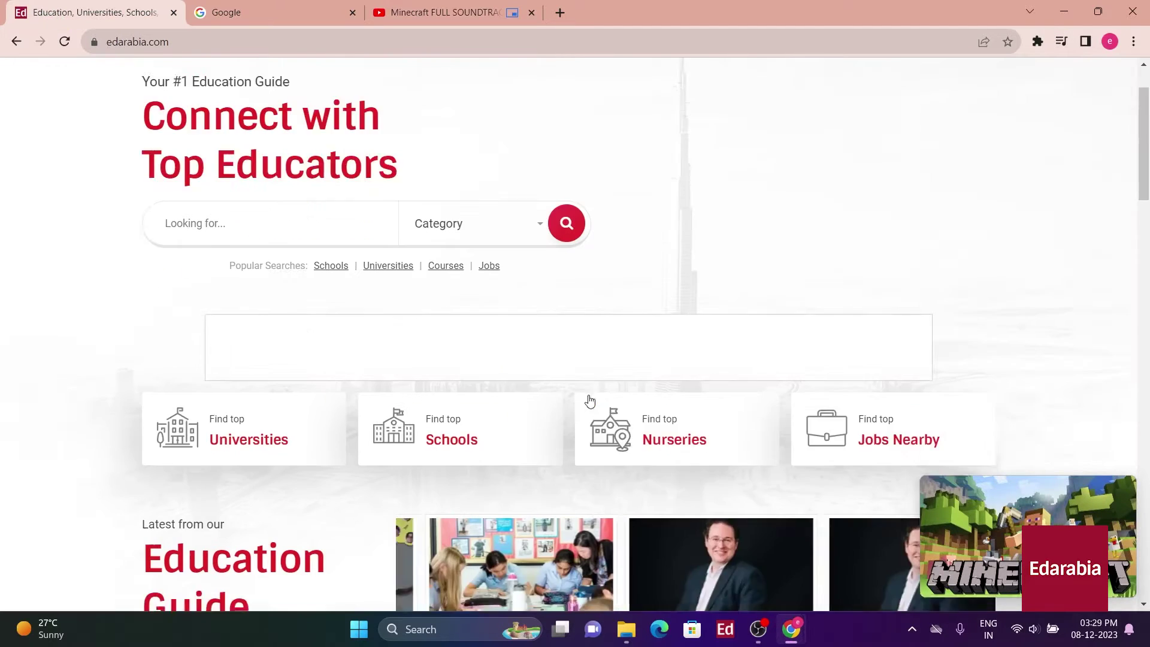
pyautogui.scroll(3, 1040, 450)
pyautogui.moveTo(1127, 495)
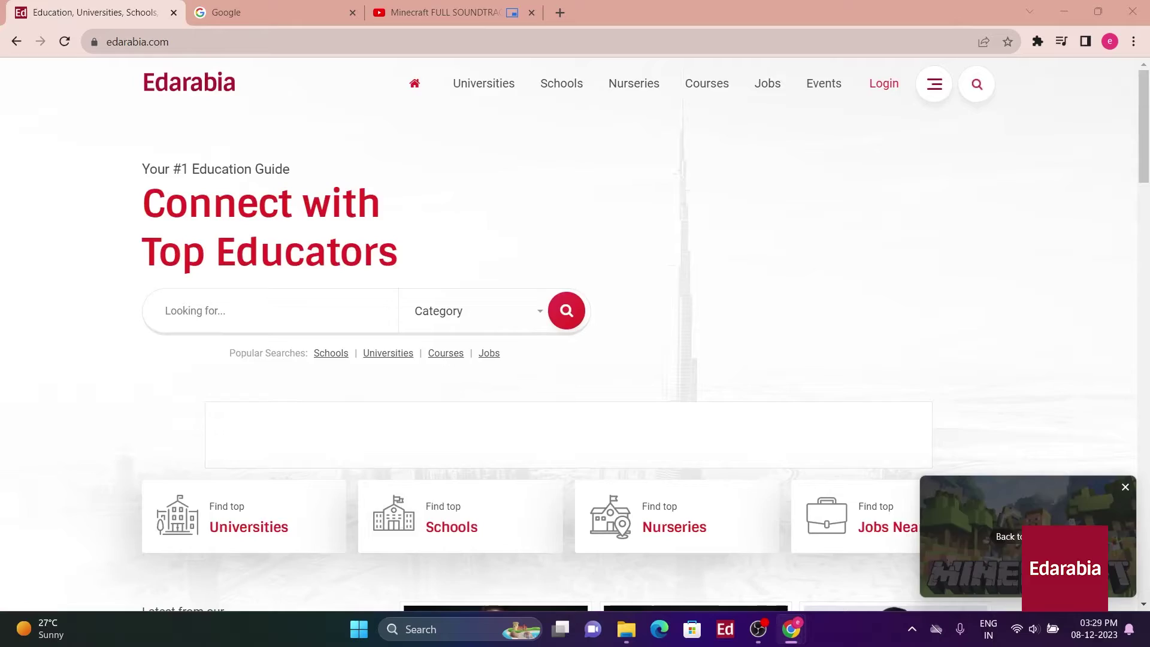
pyautogui.click(1009, 537)
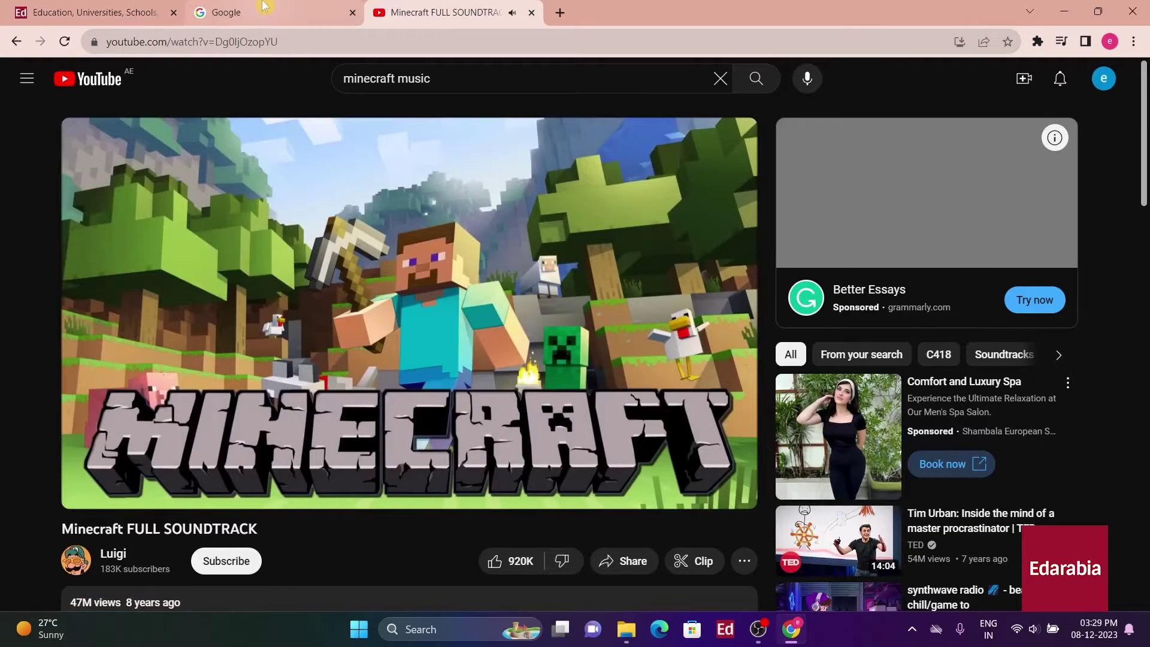
pyautogui.click(488, 316)
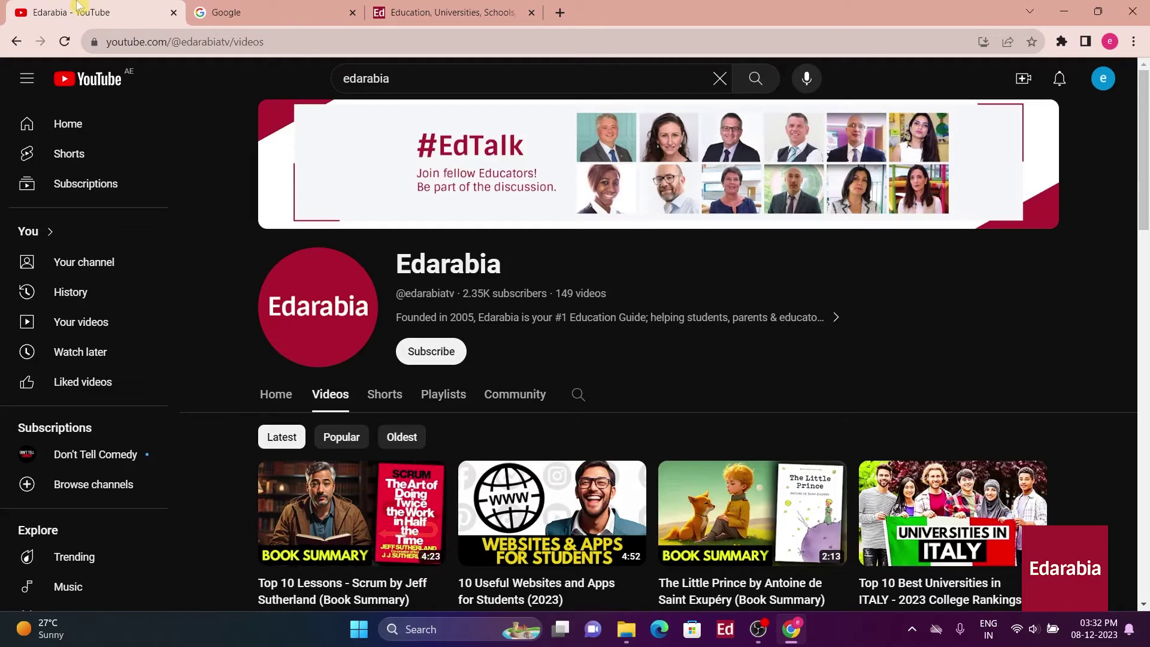
# Pin the Edarabia YouTube tab and relaunch Chrome with the same profile.
pyautogui.rightClick(130, 19)
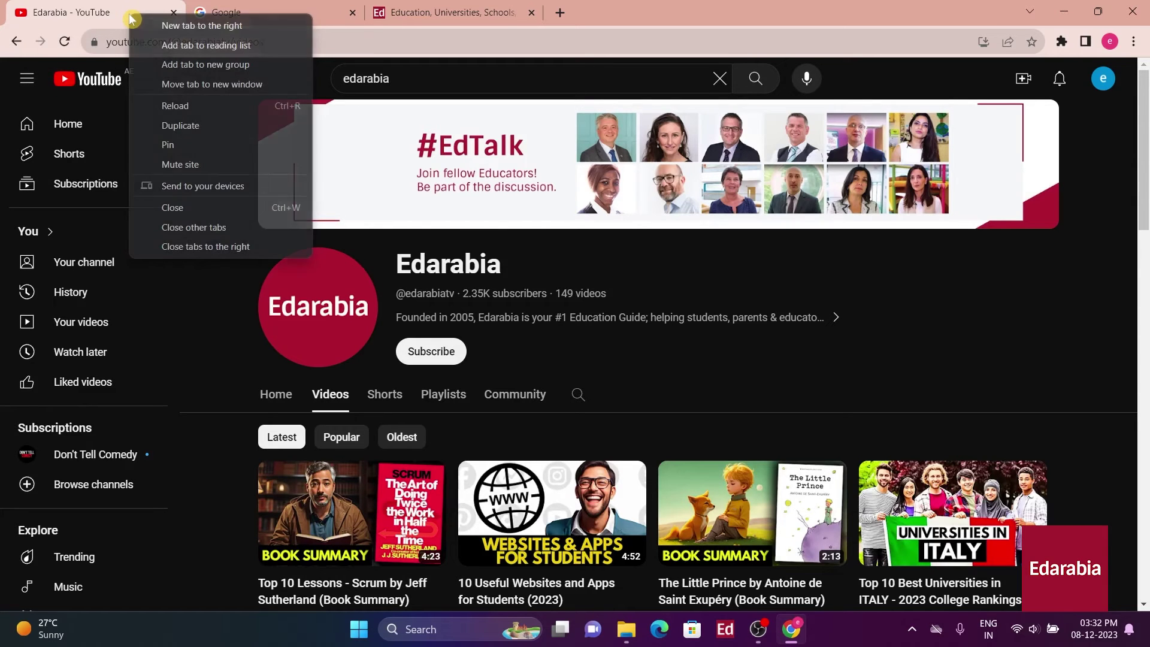
pyautogui.click(182, 149)
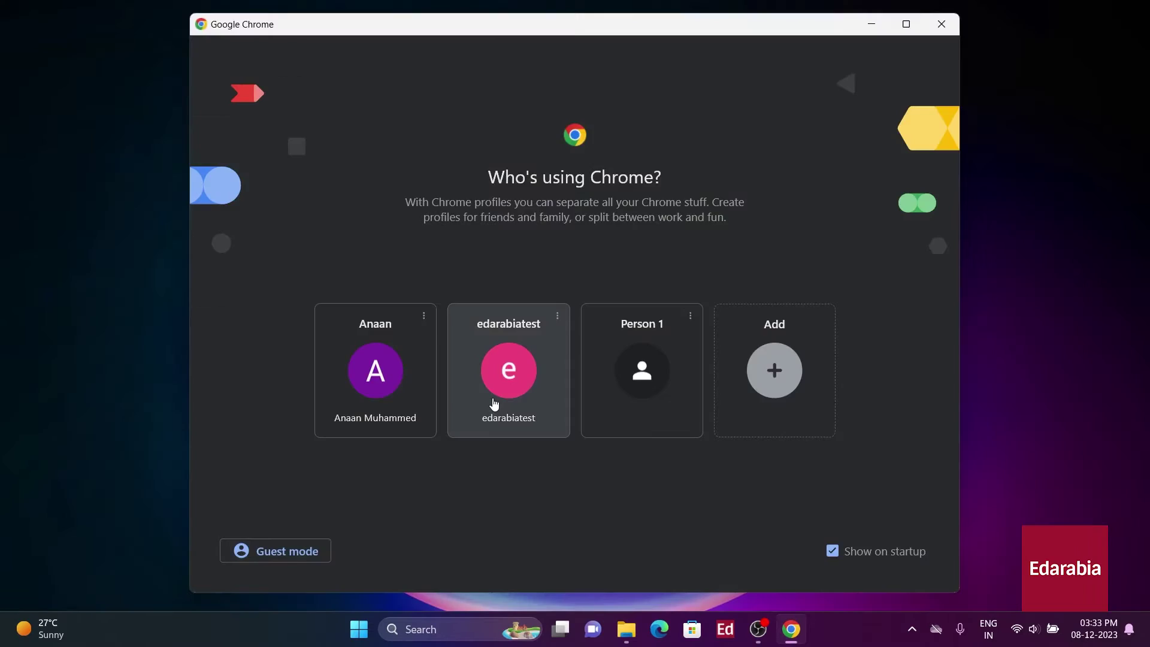
pyautogui.click(494, 404)
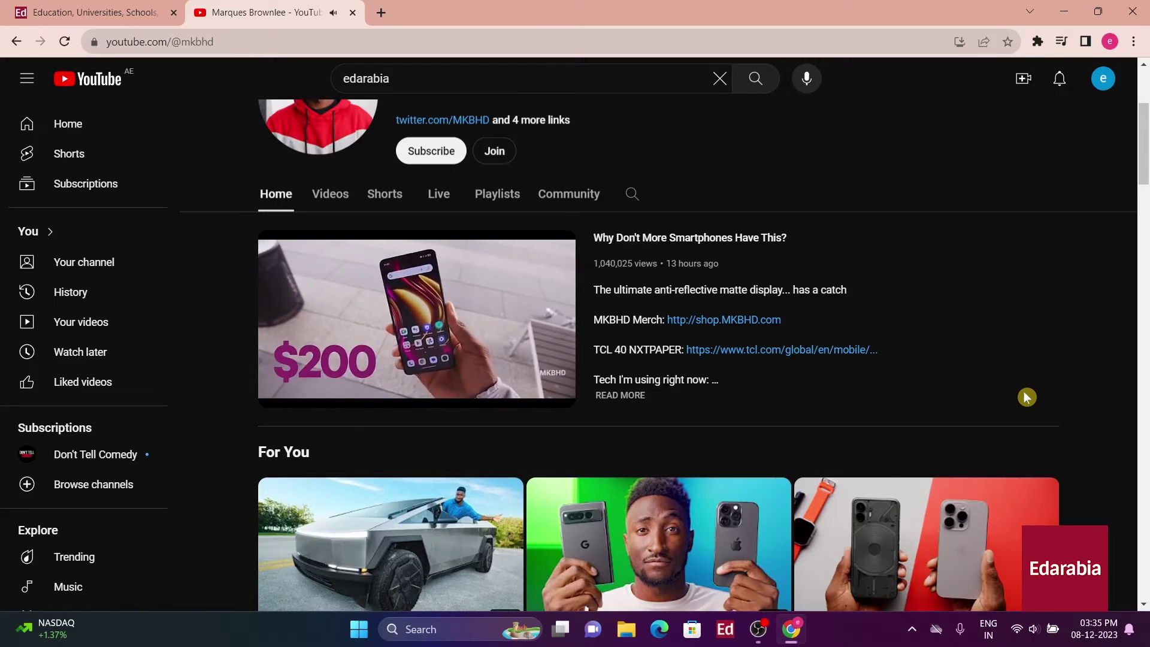
pyautogui.scroll(-2, 1026, 397)
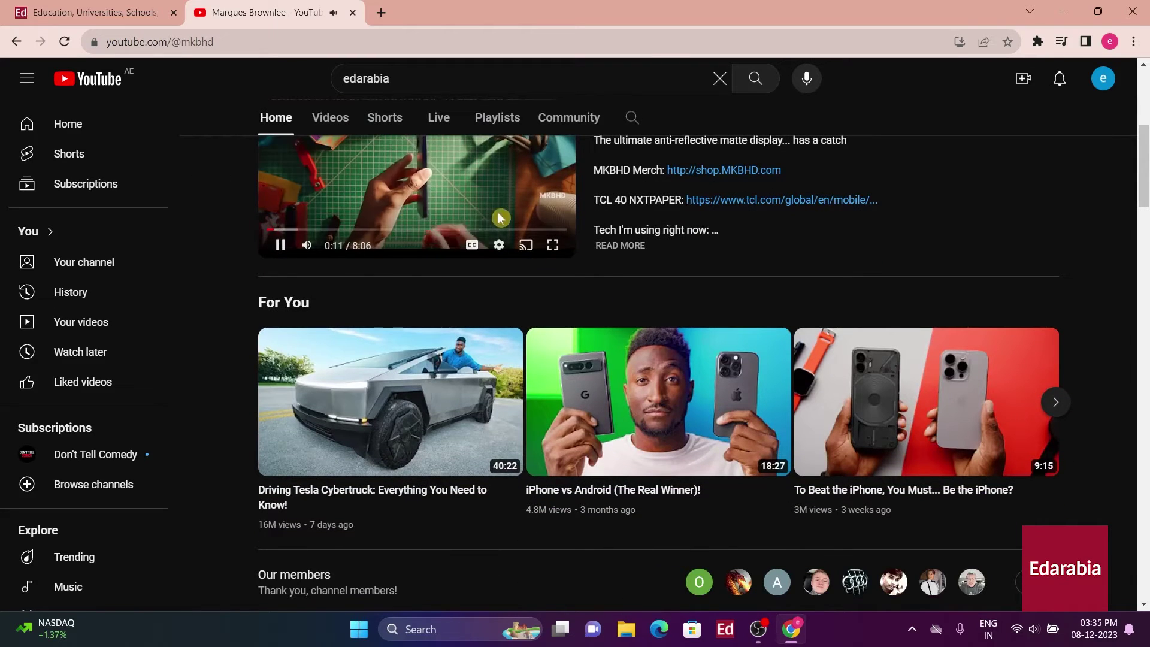
pyautogui.scroll(-5, 1046, 311)
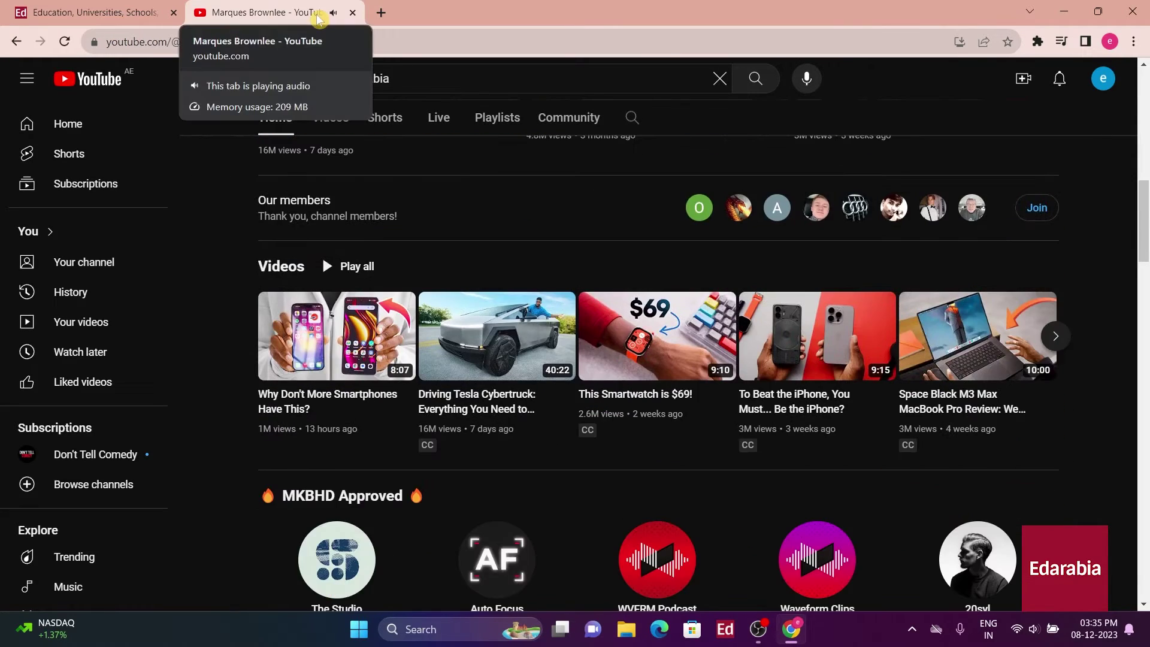
pyautogui.rightClick(319, 20)
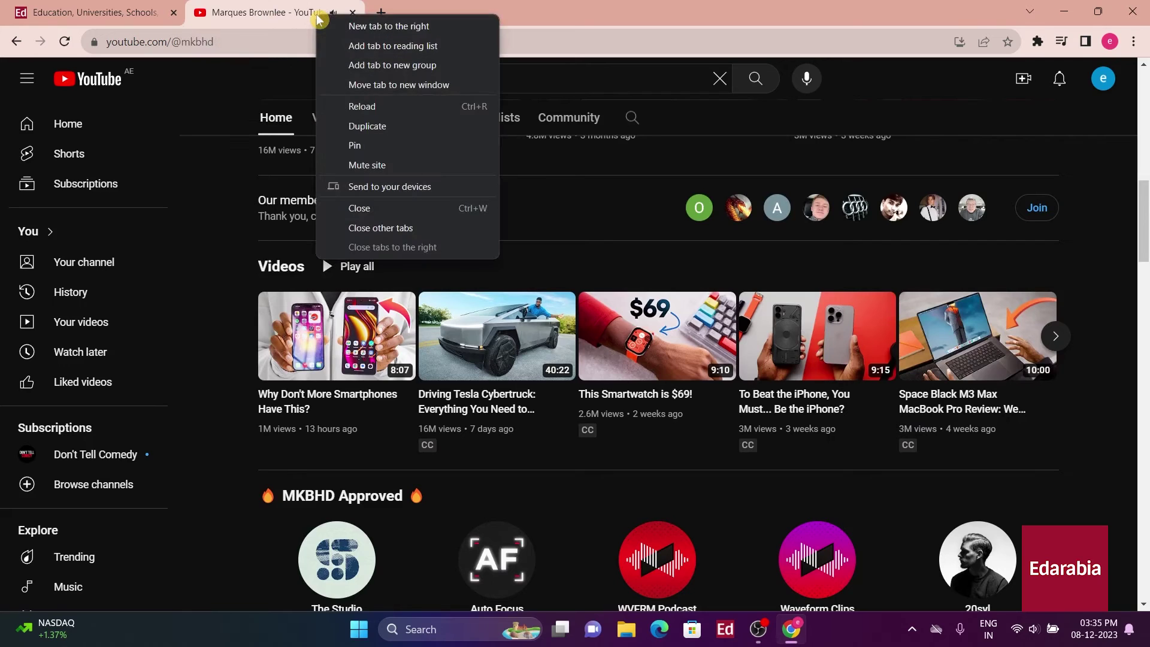
pyautogui.click(368, 168)
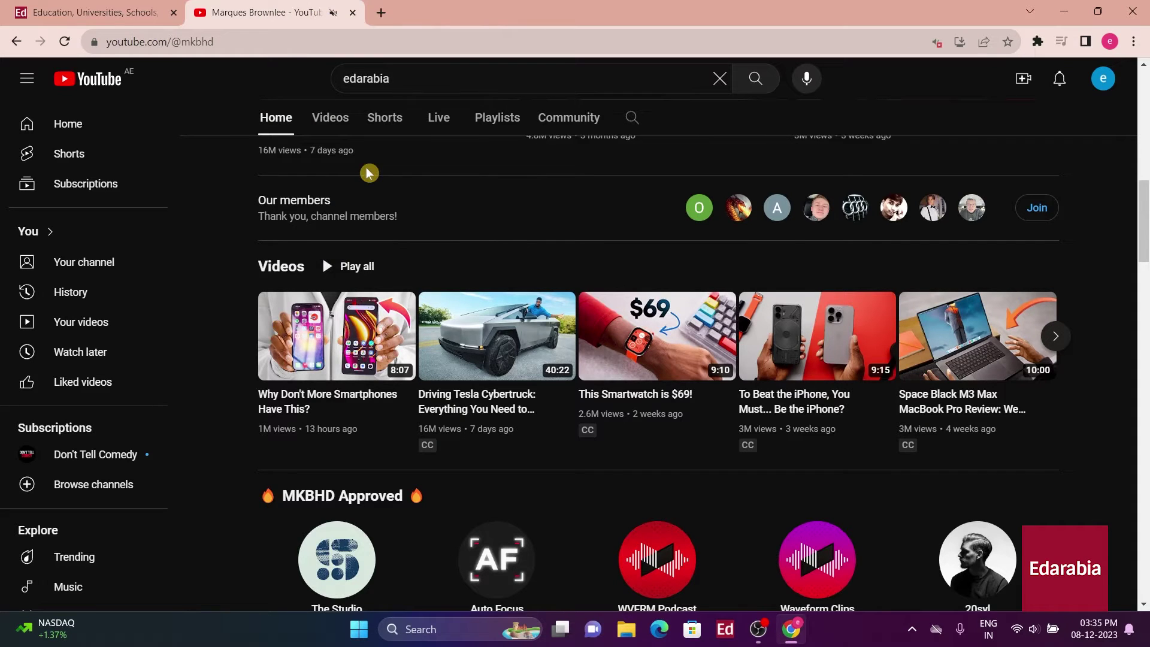
pyautogui.moveTo(838, 391)
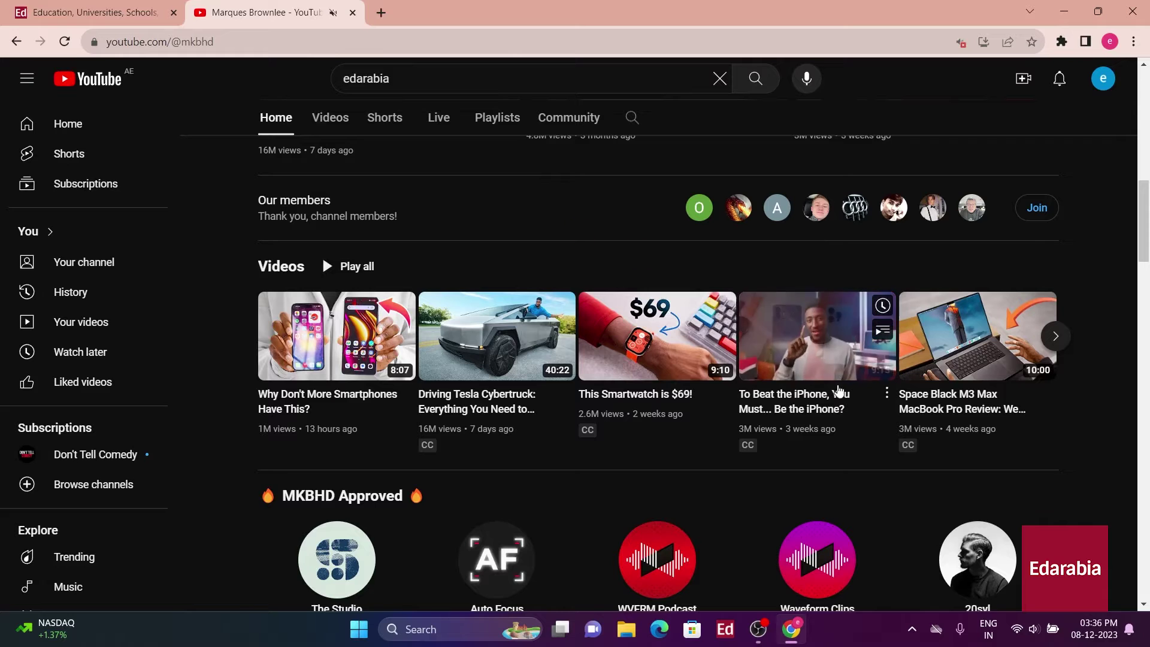
pyautogui.scroll(-5, 837, 395)
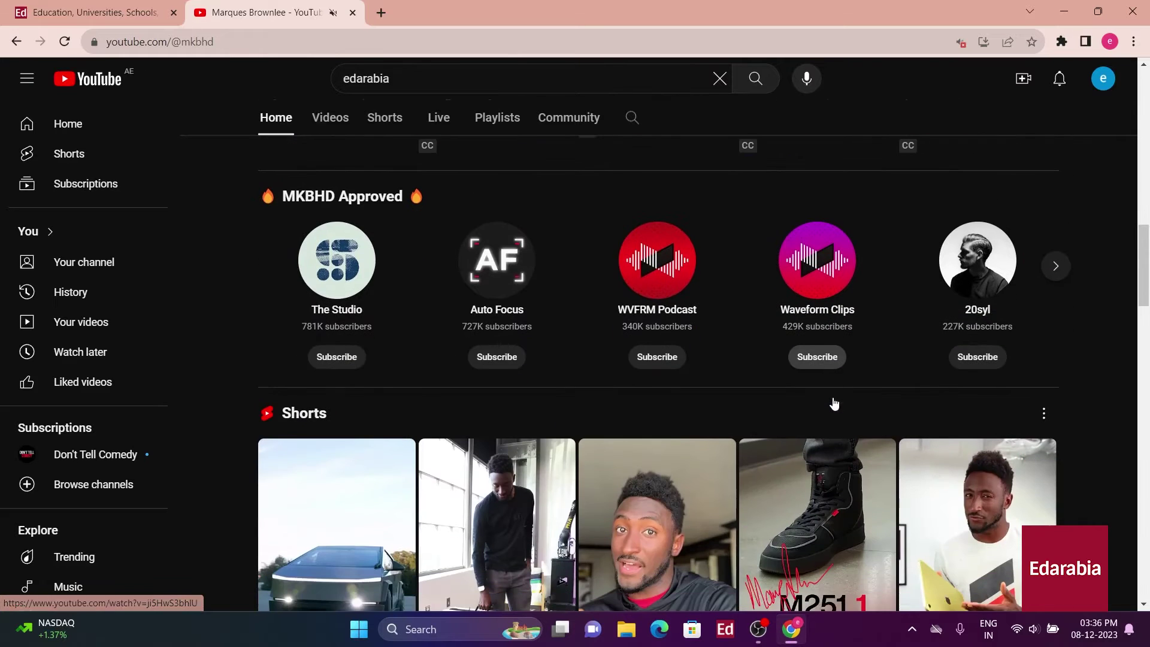
pyautogui.scroll(-5, 834, 403)
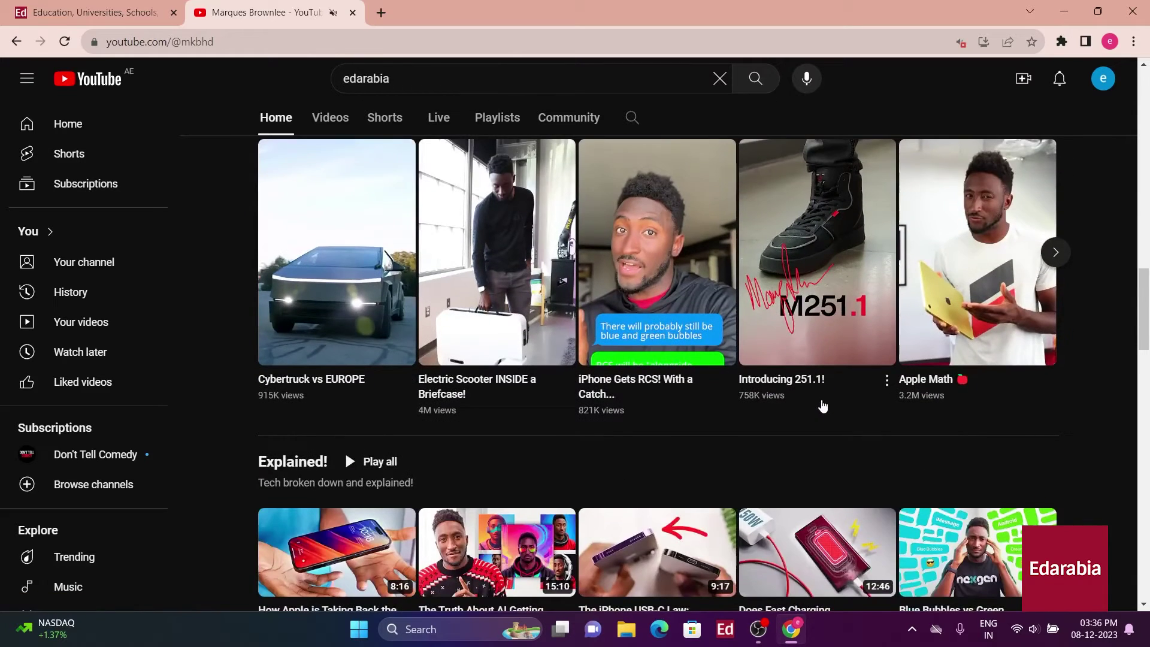
pyautogui.scroll(-6, 823, 406)
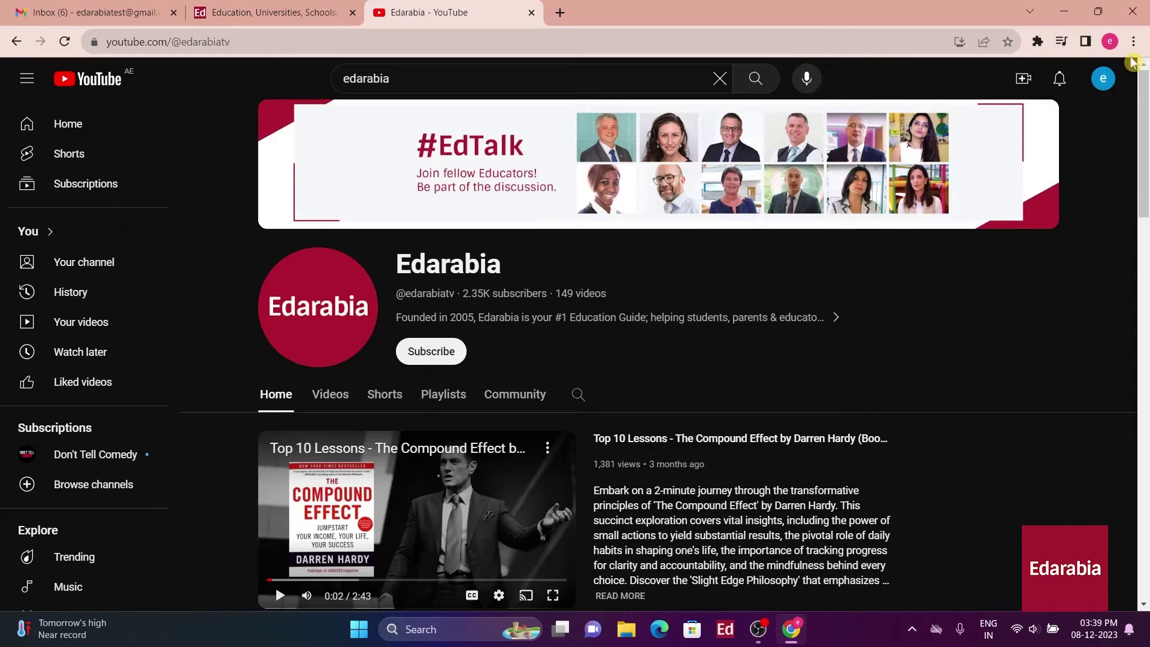
# Go to Chrome Settings' On startup section, with an extra blank tab opened.
pyautogui.click(1133, 42)
pyautogui.click(1006, 362)
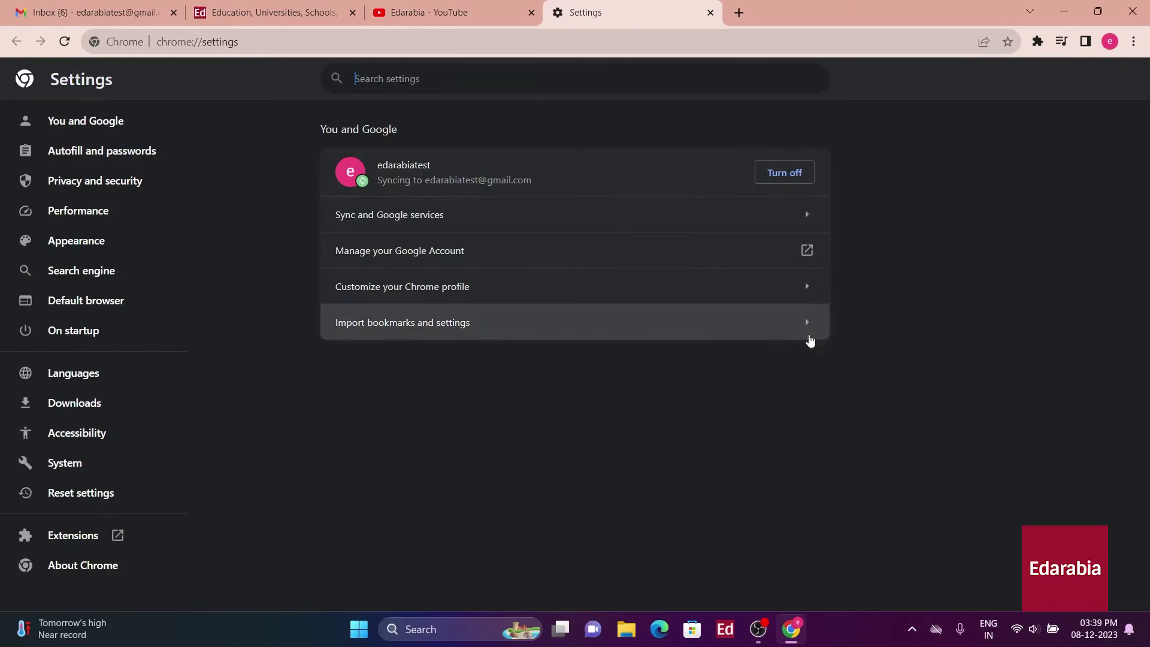
pyautogui.click(98, 334)
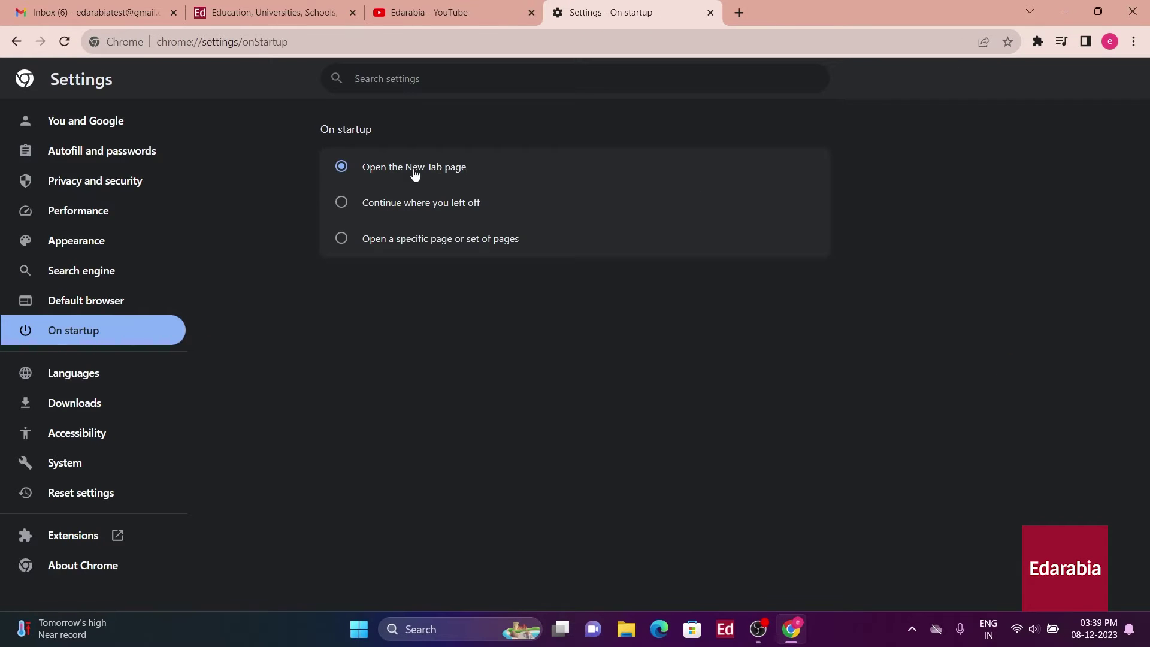
pyautogui.click(738, 12)
pyautogui.click(580, 7)
# Set startup to 'Open a specific page or set of pages' using all current pages.
pyautogui.click(388, 210)
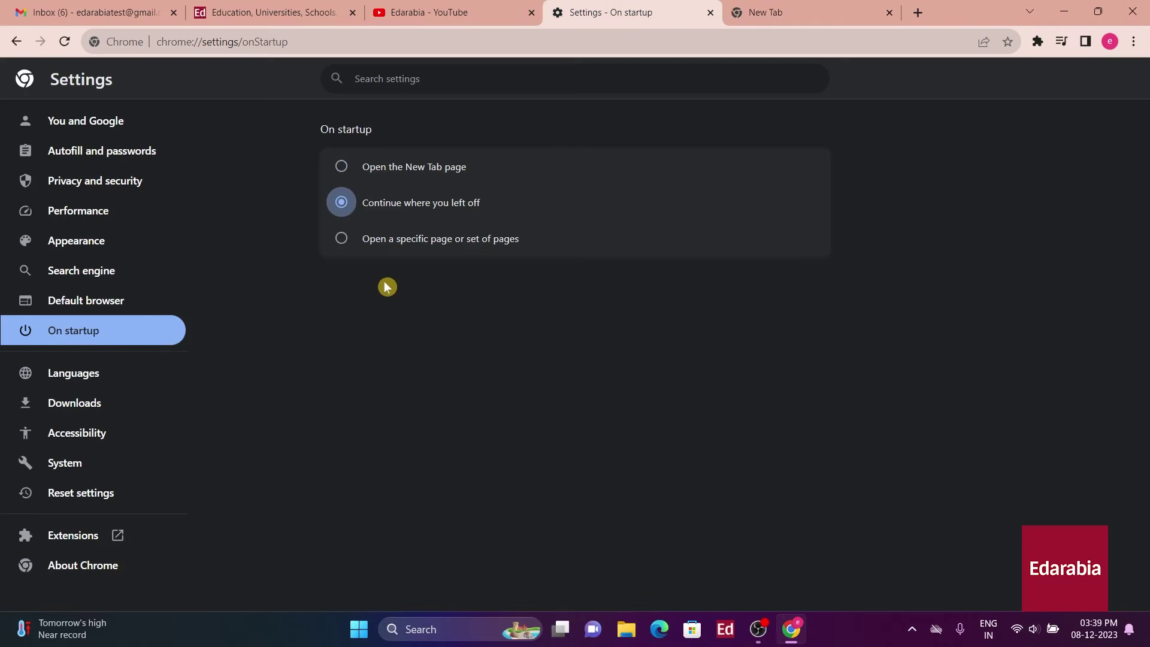
pyautogui.click(341, 239)
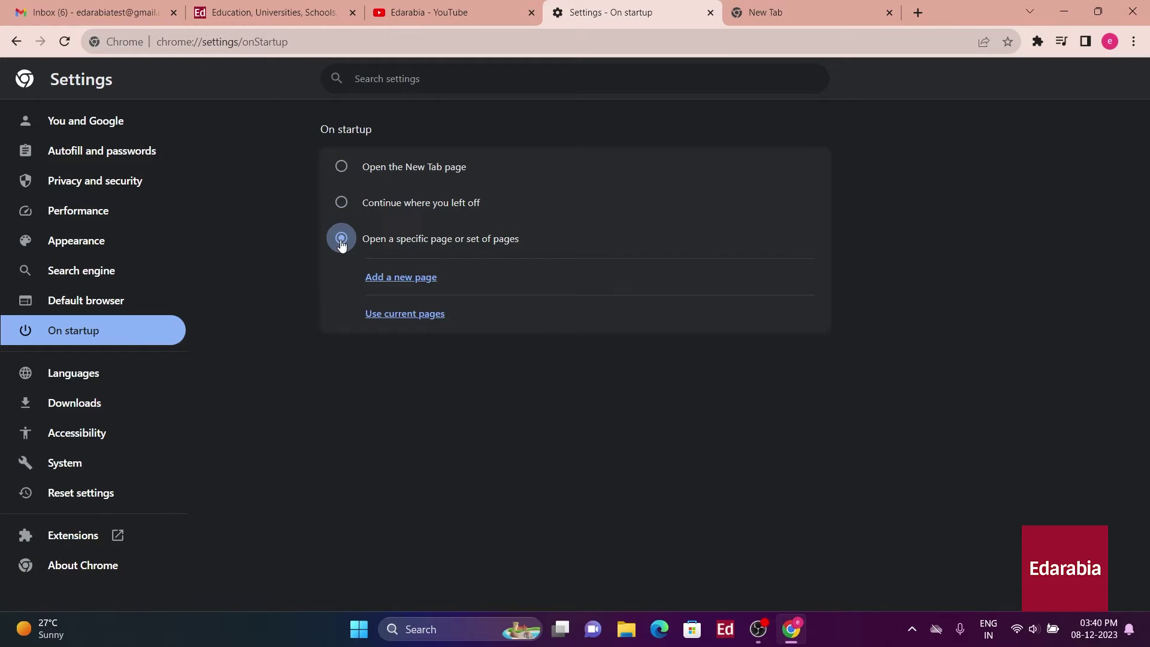
pyautogui.click(389, 278)
pyautogui.click(658, 392)
pyautogui.click(425, 318)
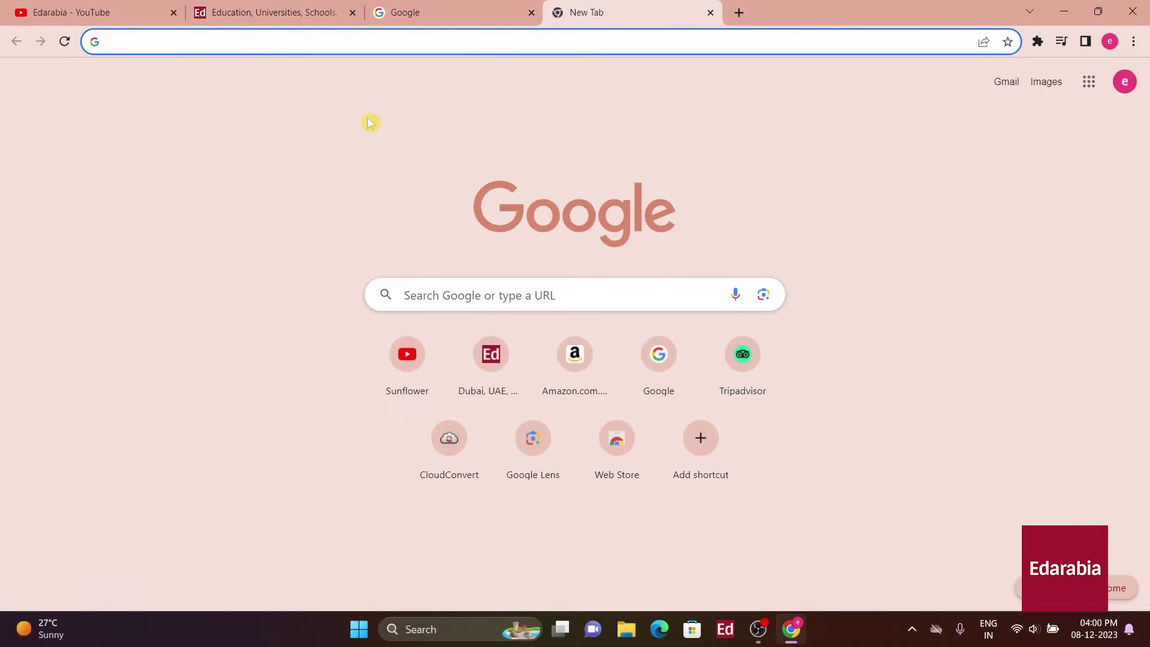
# Search Google for 'adorama uae' and open the Adorama: Cameras, Lenses result.
pyautogui.write('adorama')
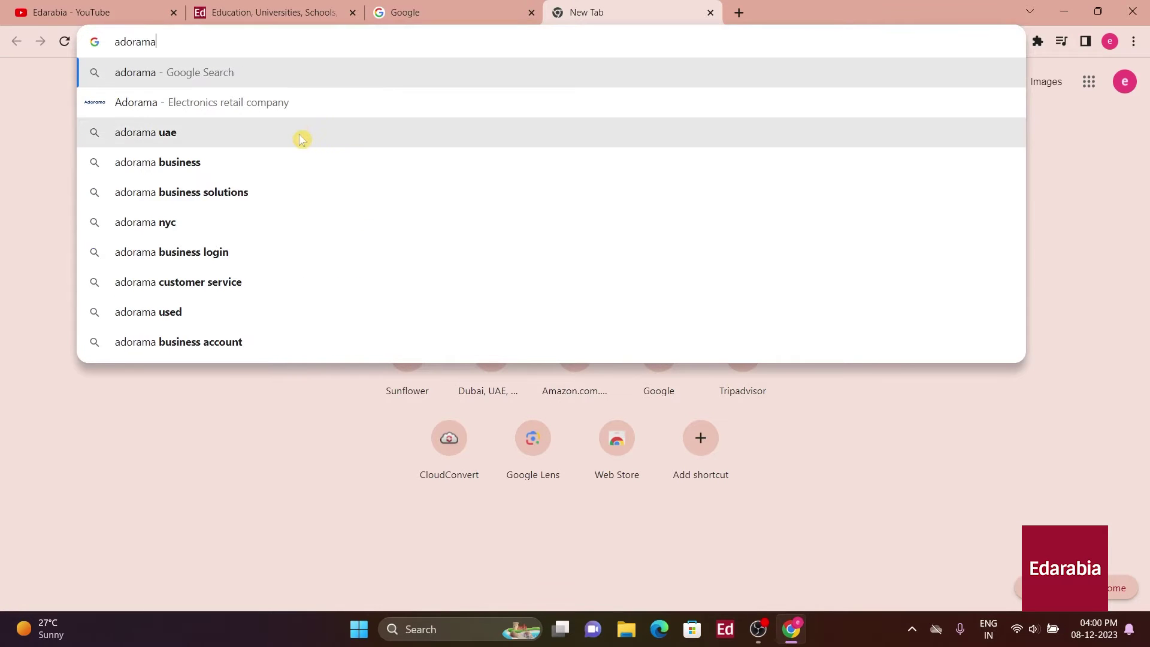
pyautogui.click(301, 139)
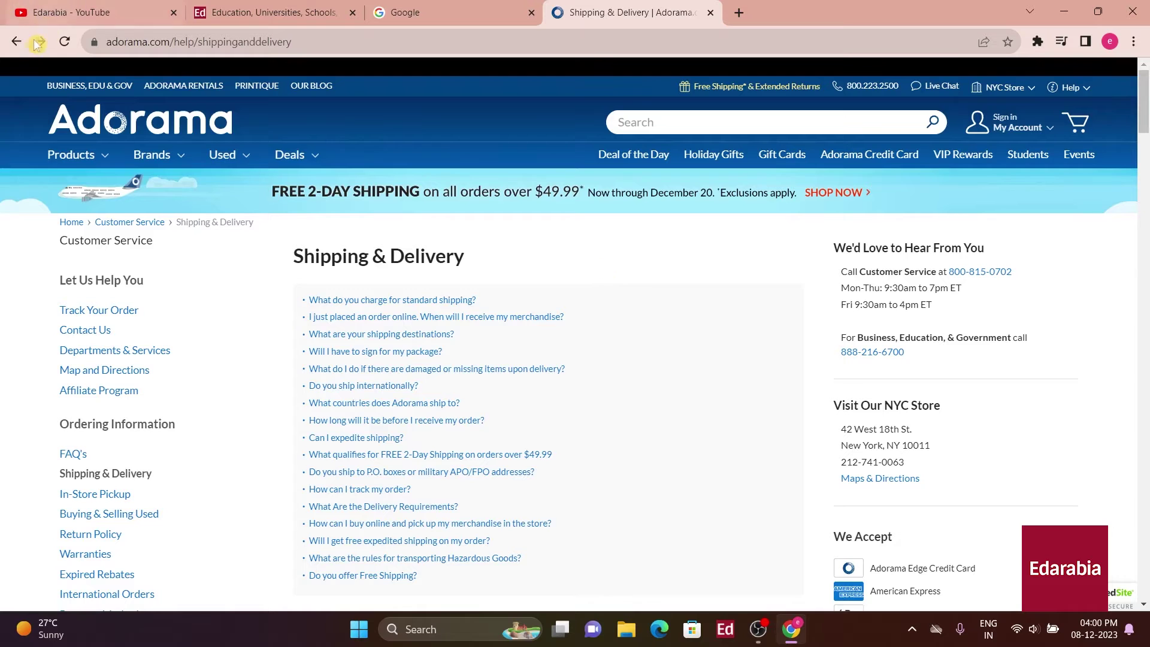
pyautogui.click(15, 42)
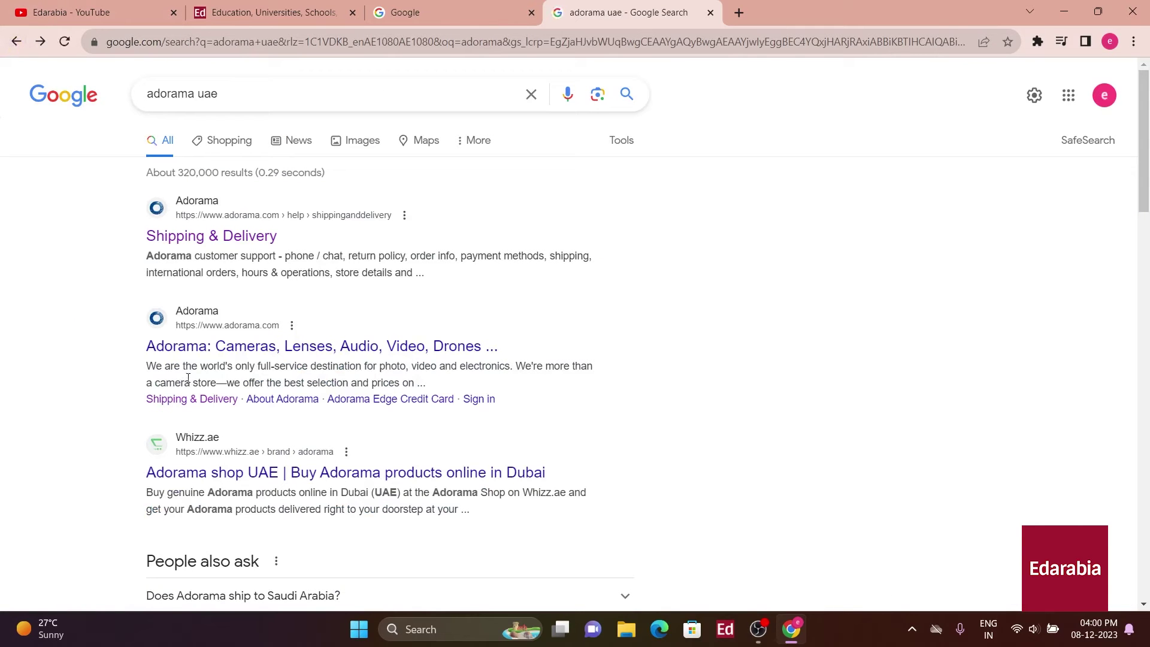
pyautogui.click(196, 347)
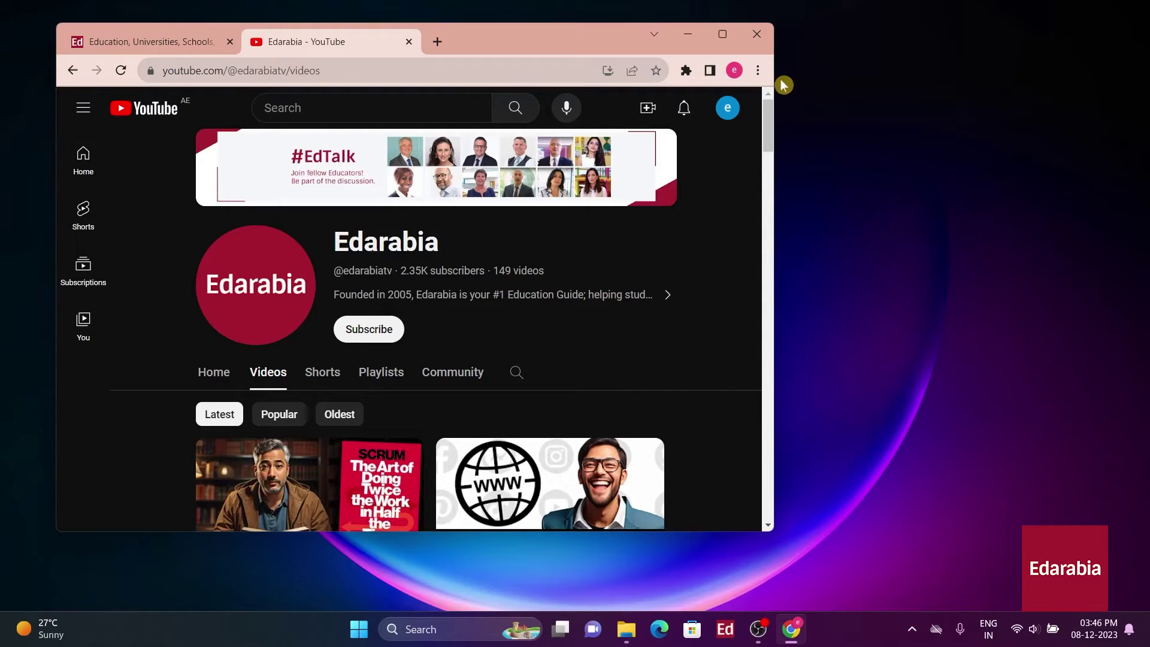
# Open Task Manager from More tools and scroll through the process list.
pyautogui.click(758, 71)
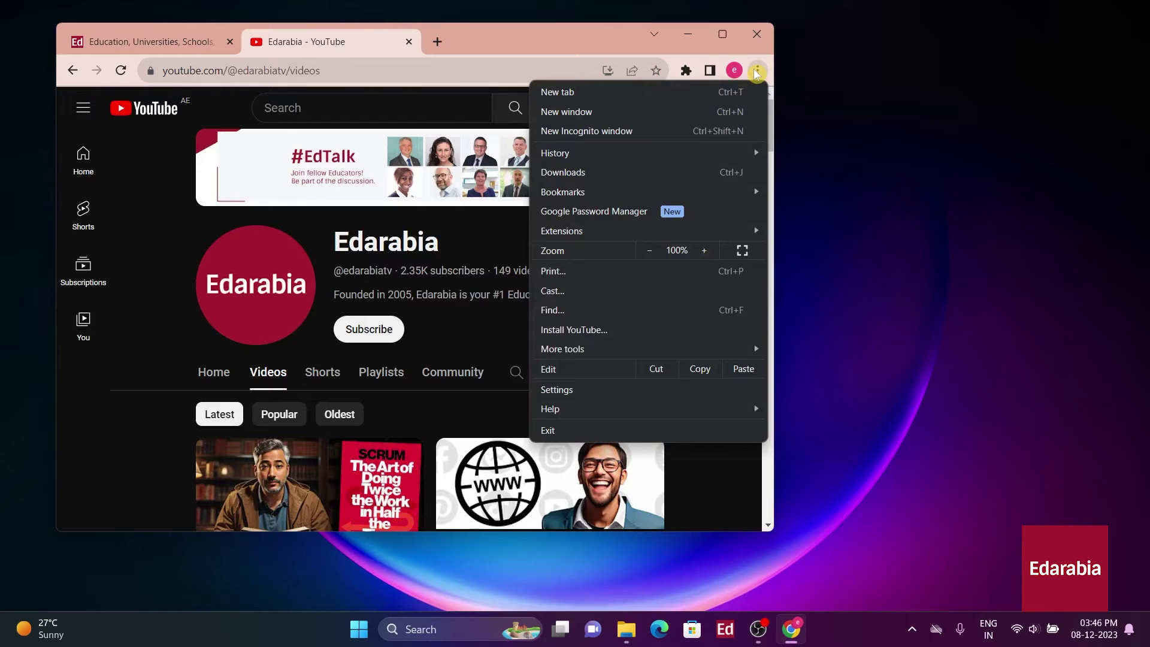
pyautogui.moveTo(660, 347)
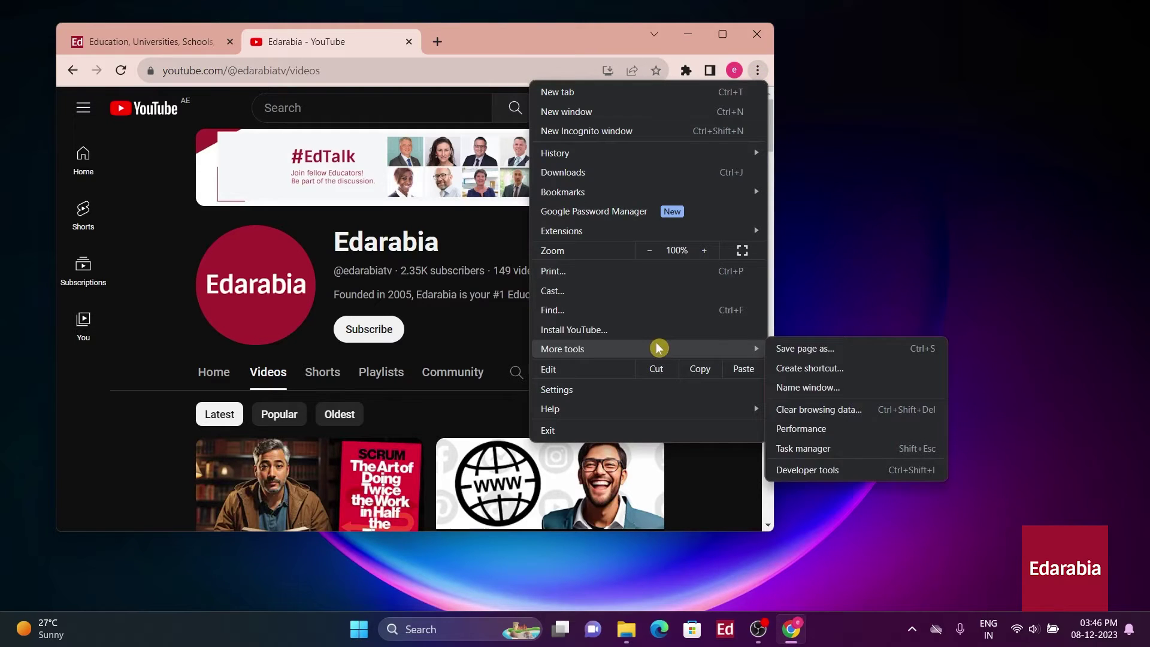
pyautogui.click(853, 452)
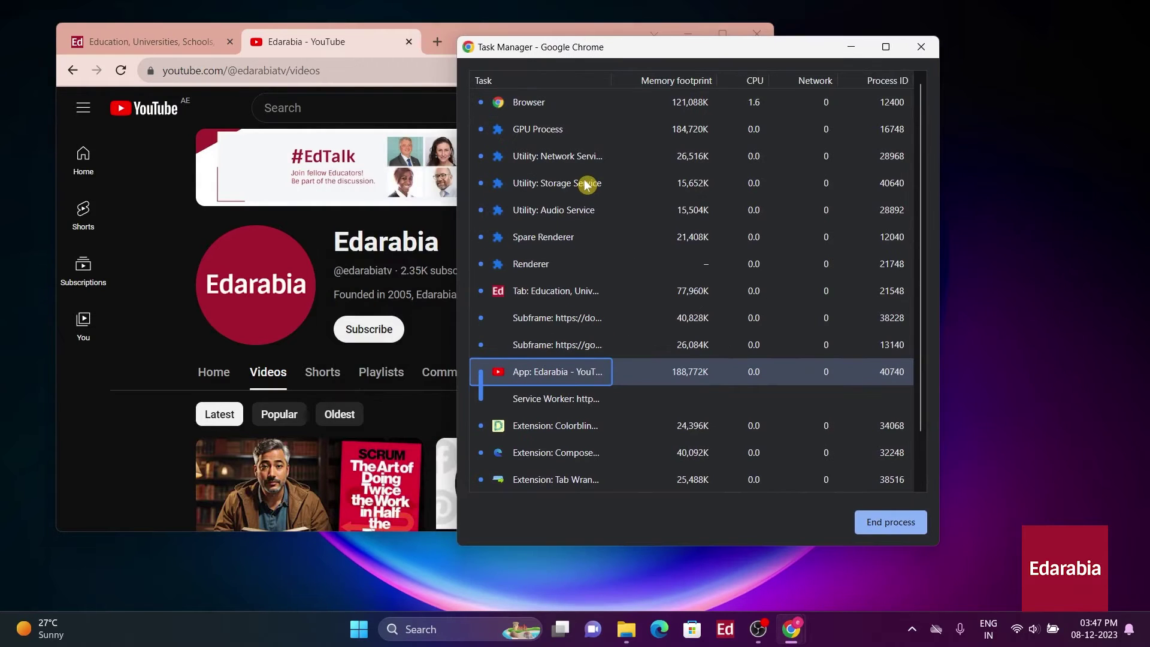
pyautogui.scroll(-1, 591, 326)
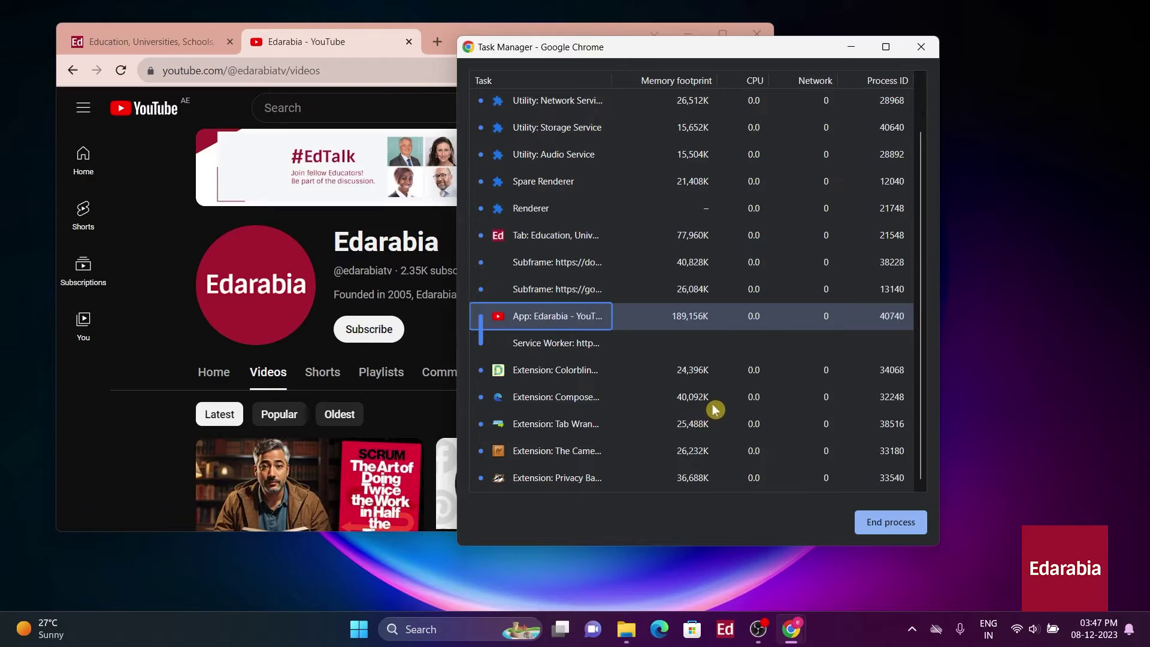
pyautogui.scroll(1, 714, 409)
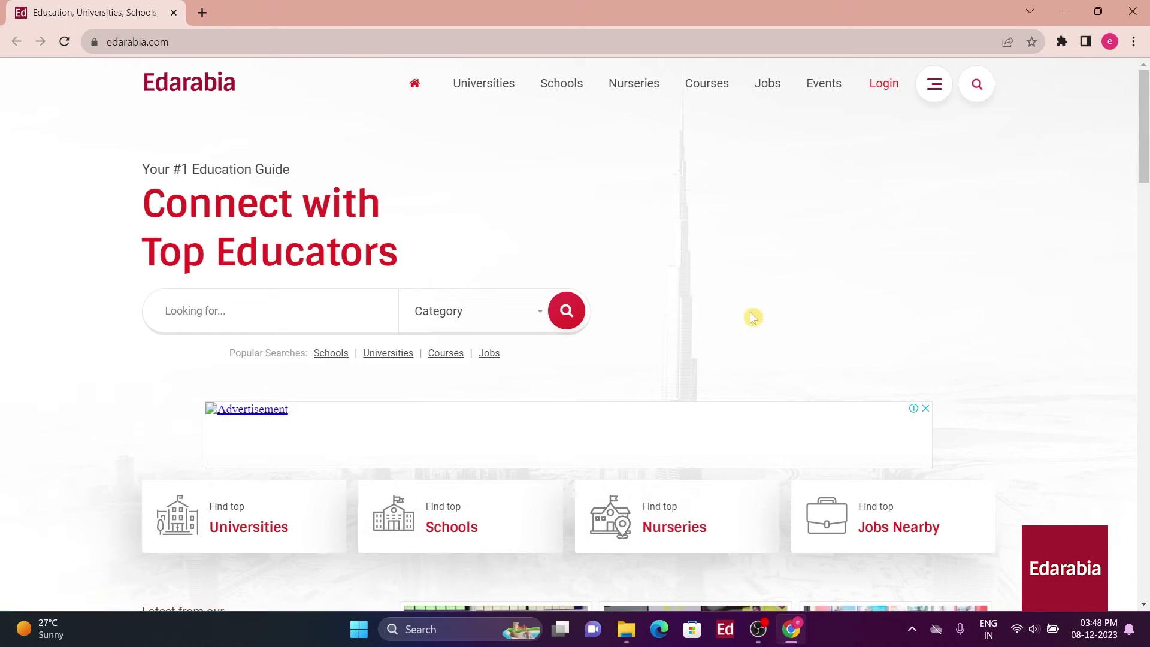
# Choose Cast... from the Chrome menu to cast the Edarabia tab.
pyautogui.click(1132, 42)
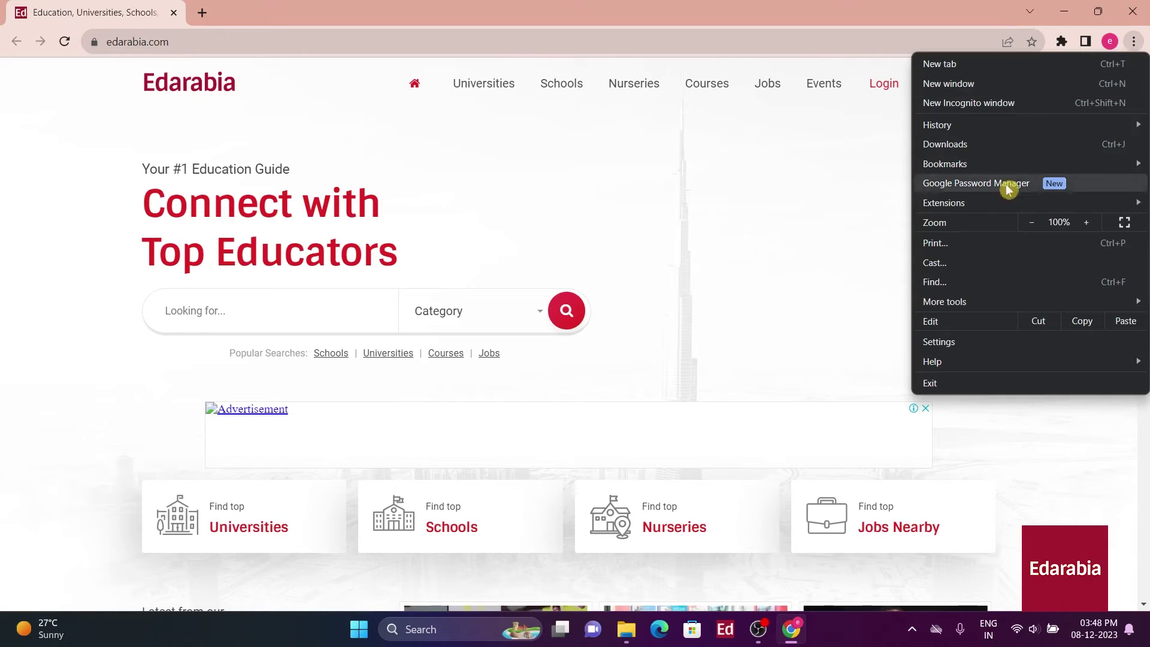
pyautogui.click(971, 268)
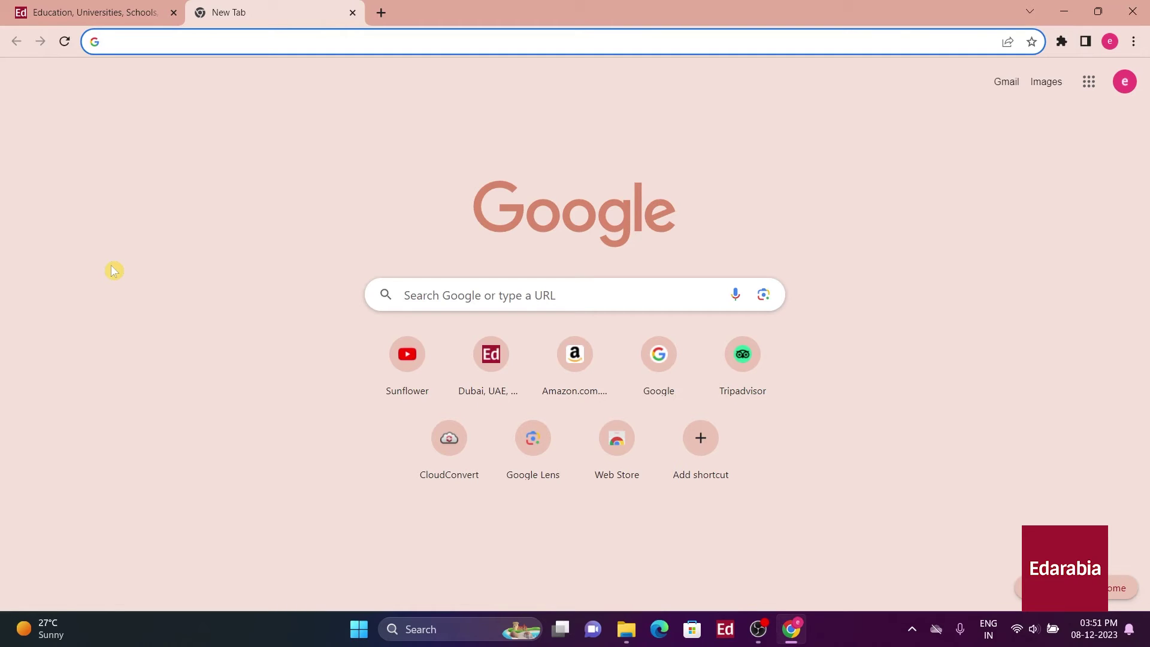
# Load chrome://chrome-urls, then chrome://history in a new tab.
pyautogui.click(313, 48)
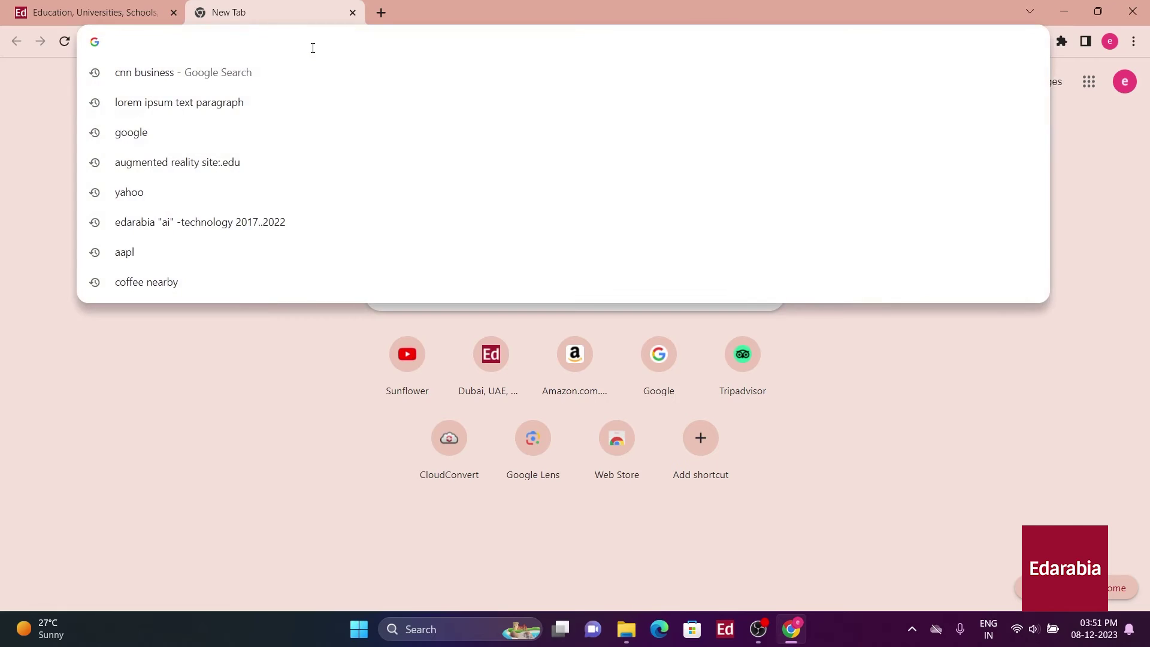
pyautogui.write('chrome://c')
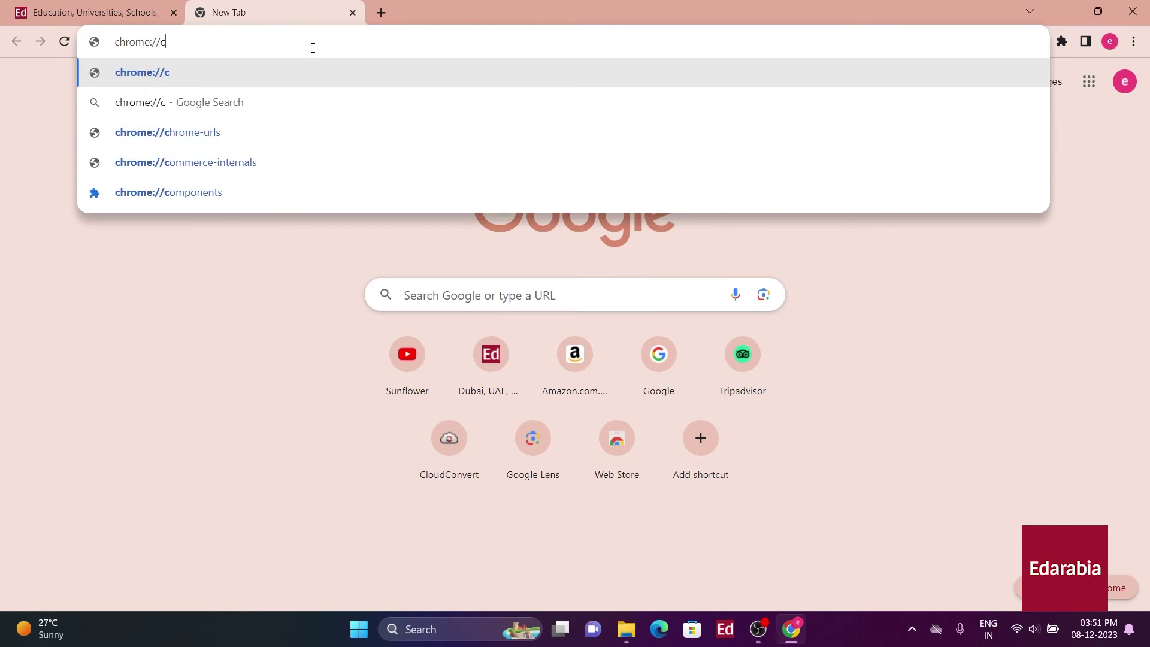
pyautogui.write('hrome-urls')
pyautogui.press('Return')
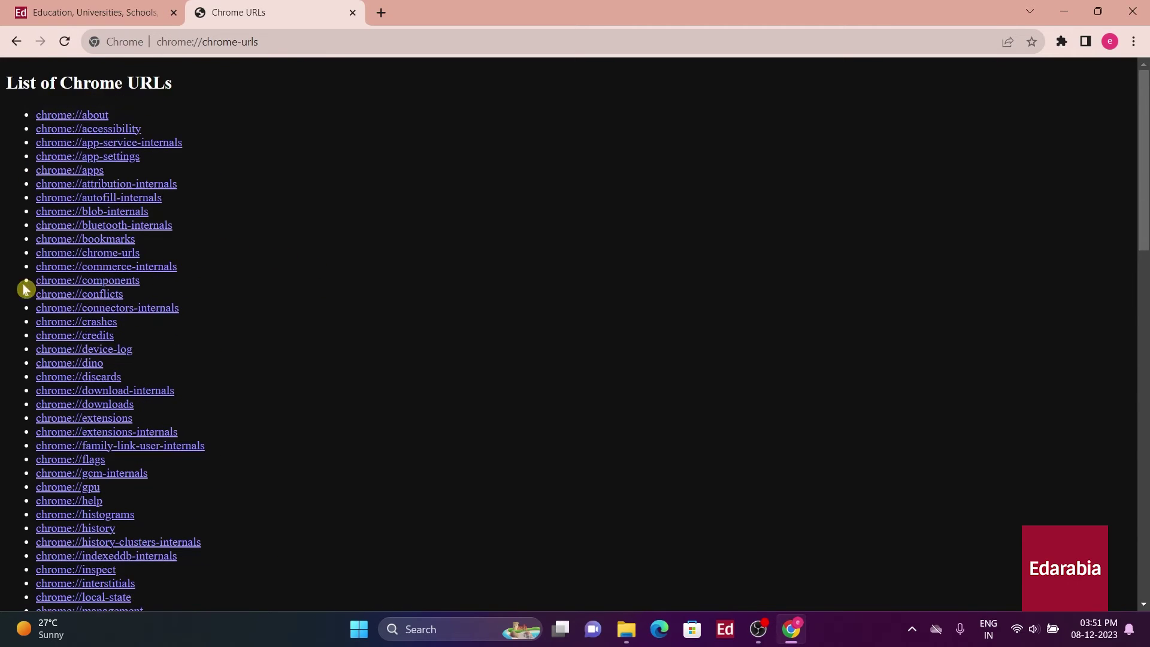
pyautogui.hotkey('ctrl', 't')
pyautogui.write('chrome://hist')
pyautogui.press('Return')
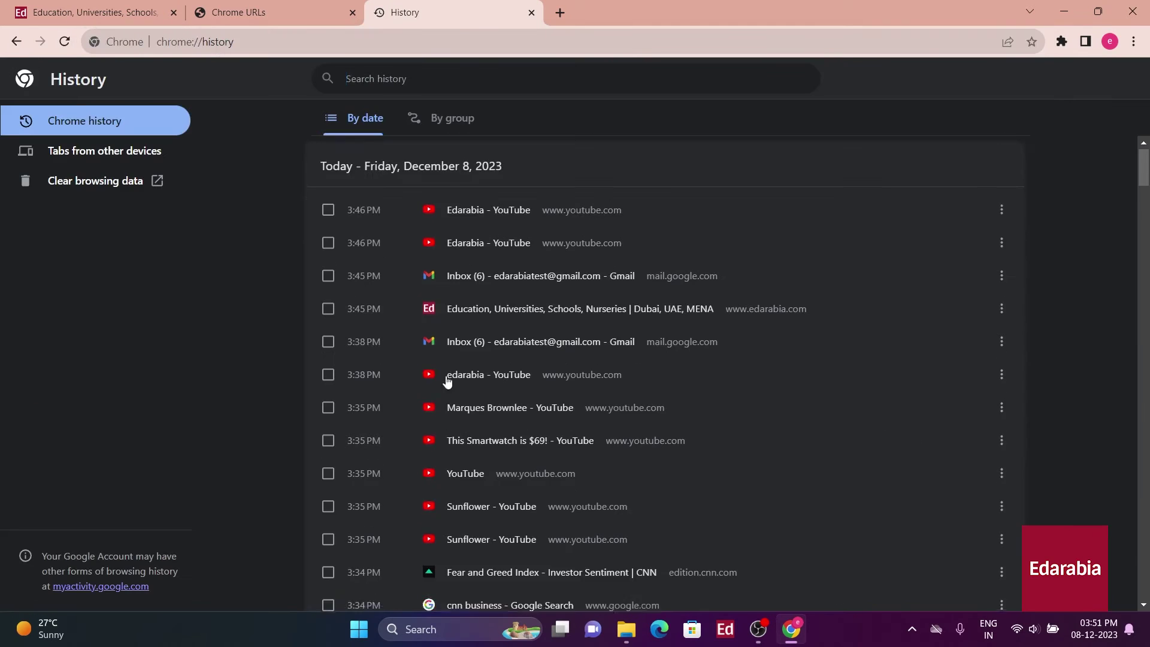
# In another new tab, begin the address chrome:// and fix its misspelling.
pyautogui.click(559, 14)
pyautogui.write('chroome://')
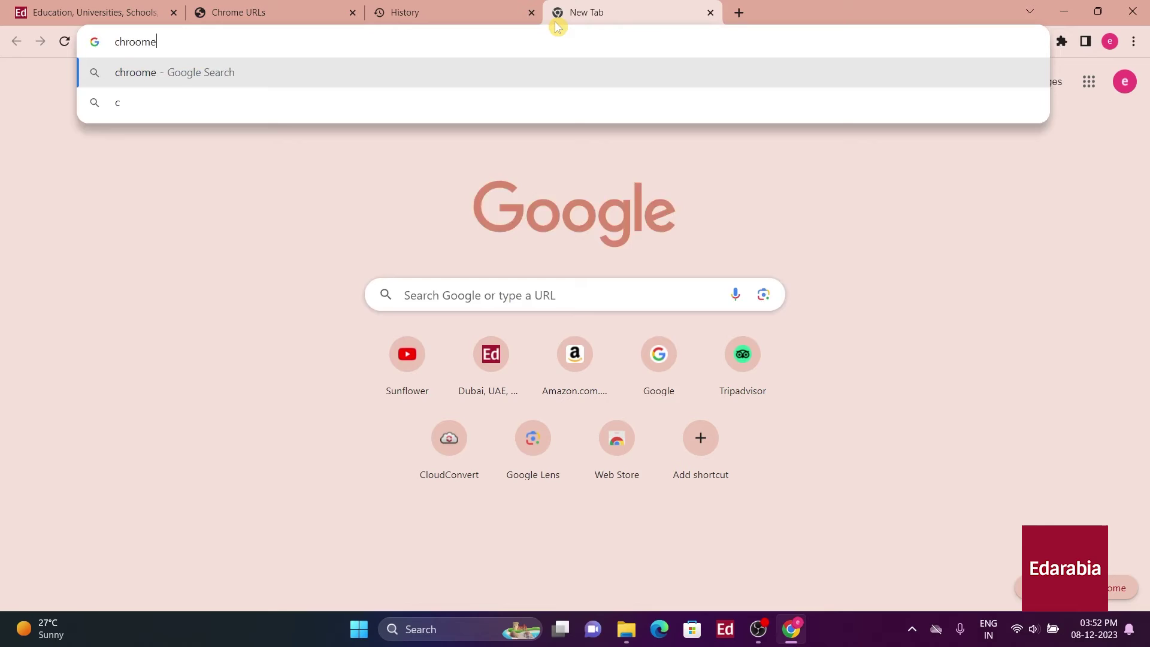
pyautogui.click(133, 49)
pyautogui.press('BackSpace')
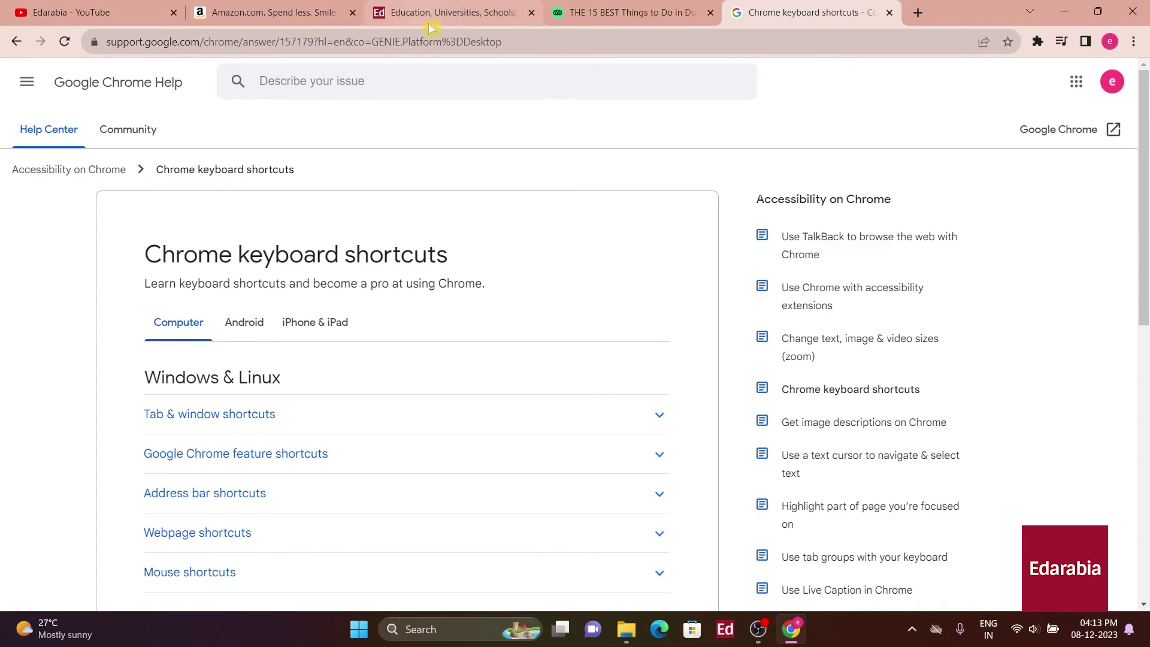
# Cycle forward through tabs with Ctrl+Tab, then back to Amazon with Ctrl+Shift+Tab.
pyautogui.hotkey('ctrl', 'Tab')
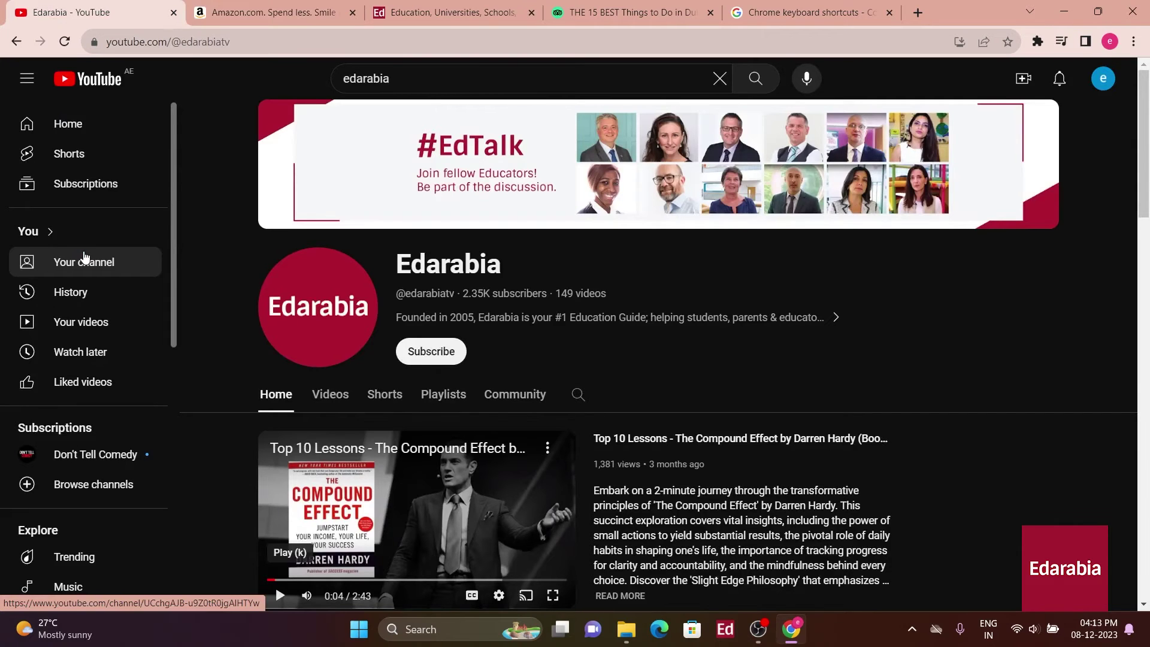
pyautogui.hotkey('ctrl', 'Tab')
pyautogui.hotkey('ctrl', 'Tab')
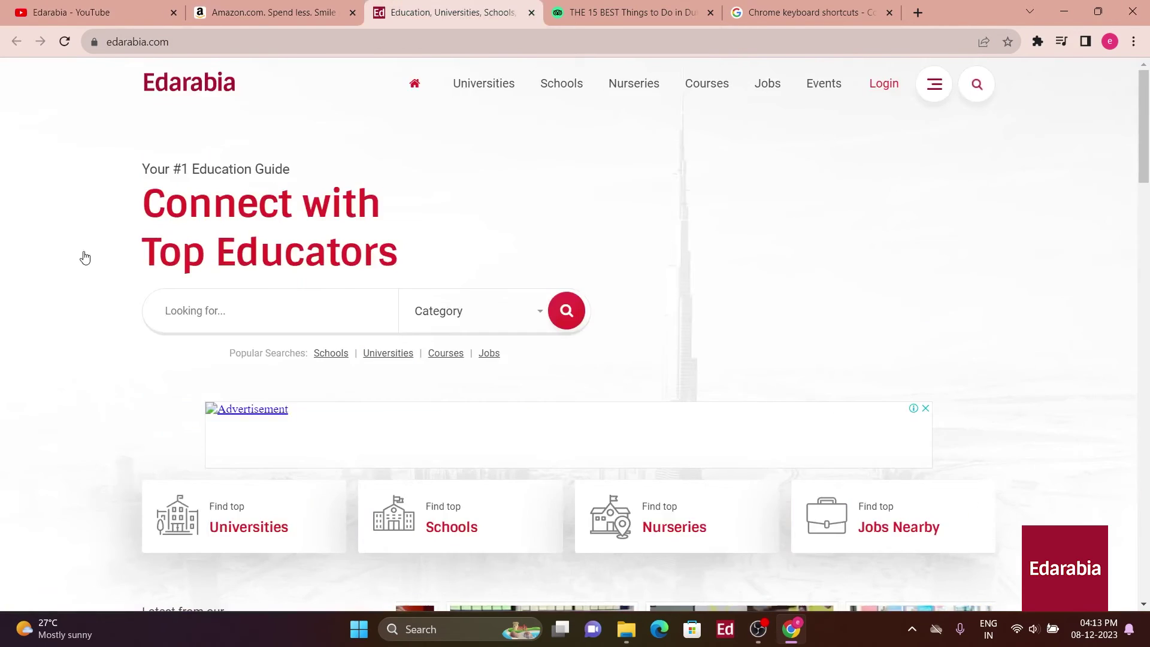
pyautogui.hotkey('ctrl', 'Tab')
pyautogui.hotkey('ctrl', 'Tab')
pyautogui.hotkey('ctrl', 'Tab')
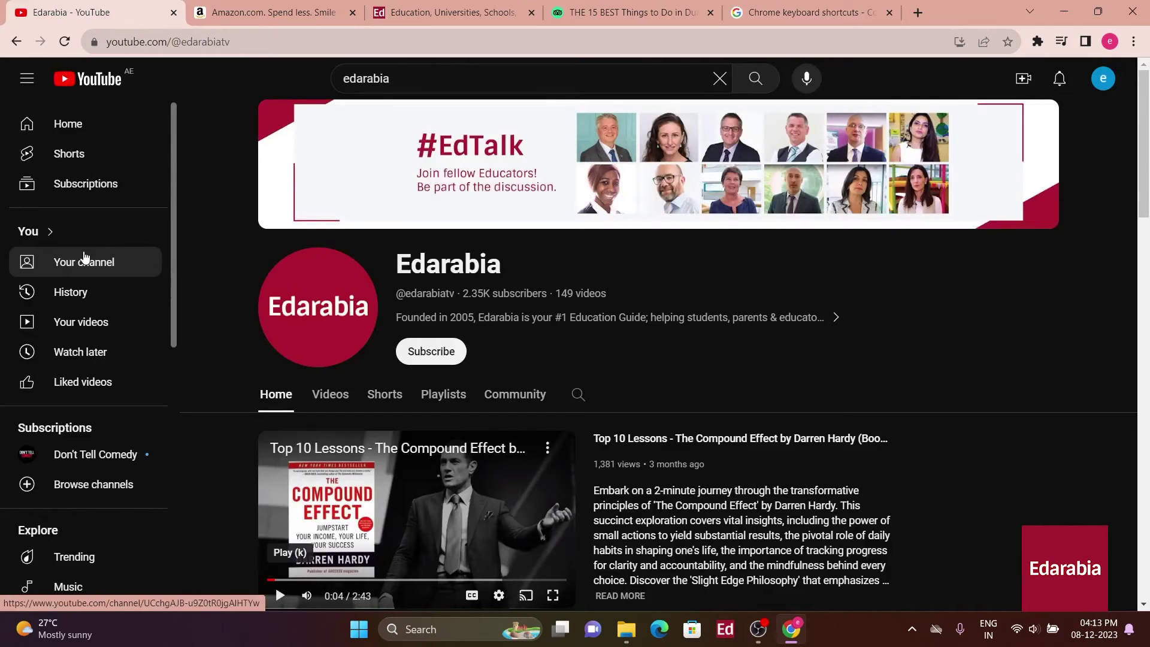
pyautogui.hotkey('ctrl', 'Tab')
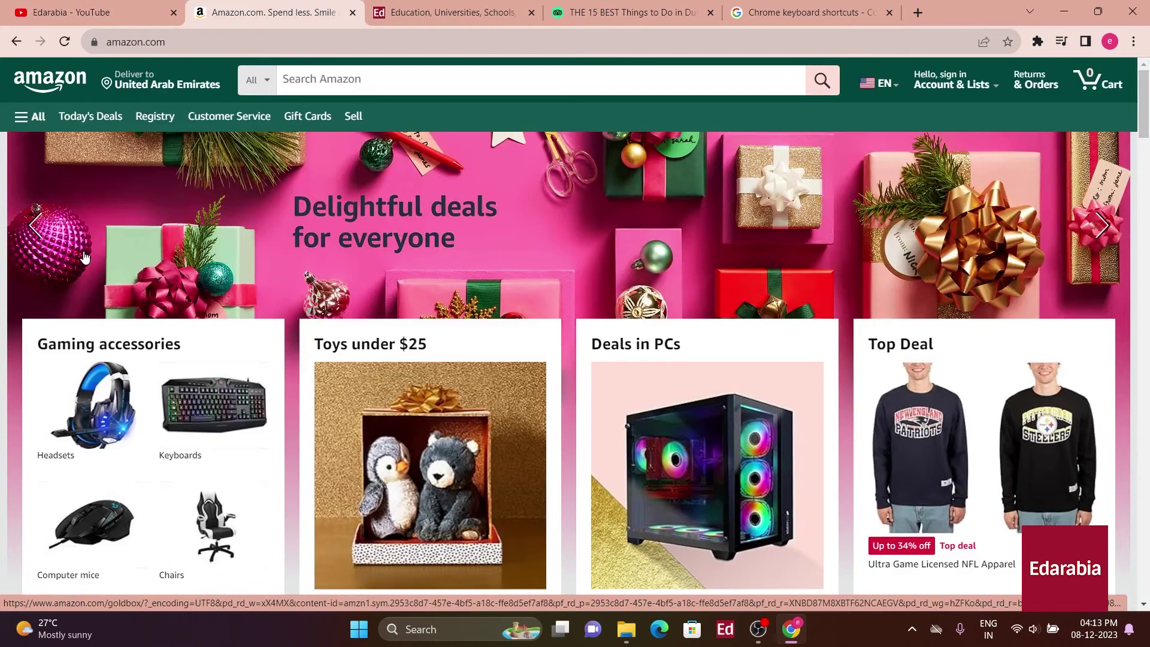
pyautogui.hotkey('ctrl', 'shift', 'Tab')
pyautogui.hotkey('ctrl', 'shift', 'Tab')
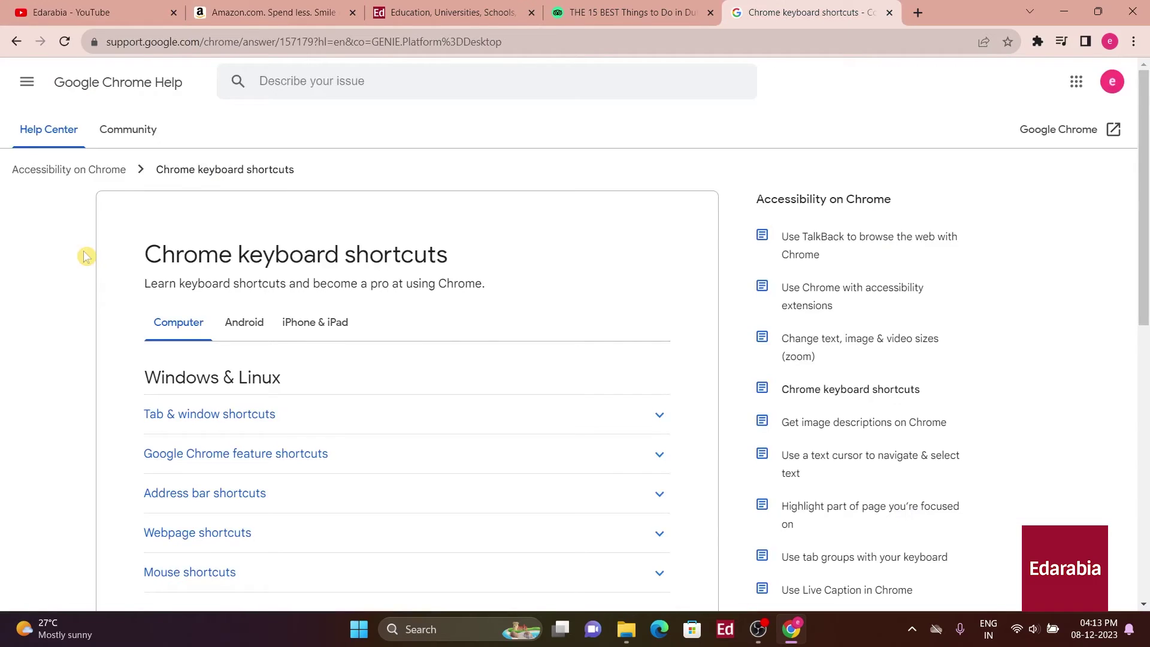
pyautogui.hotkey('ctrl', 'shift', 'Tab')
pyautogui.hotkey('ctrl', 'shift', 'Tab')
pyautogui.hotkey('ctrl', 'shift', 'Tab')
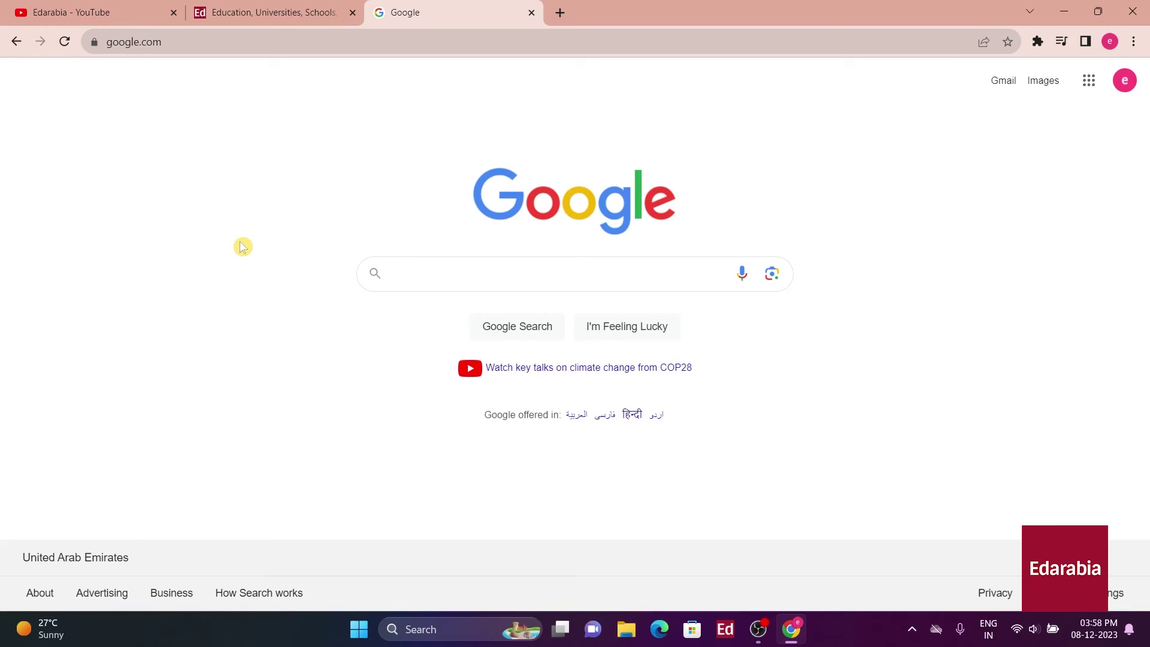
# In Settings, go to Autofill and passwords > Addresses and more and start adding an address.
pyautogui.click(1133, 43)
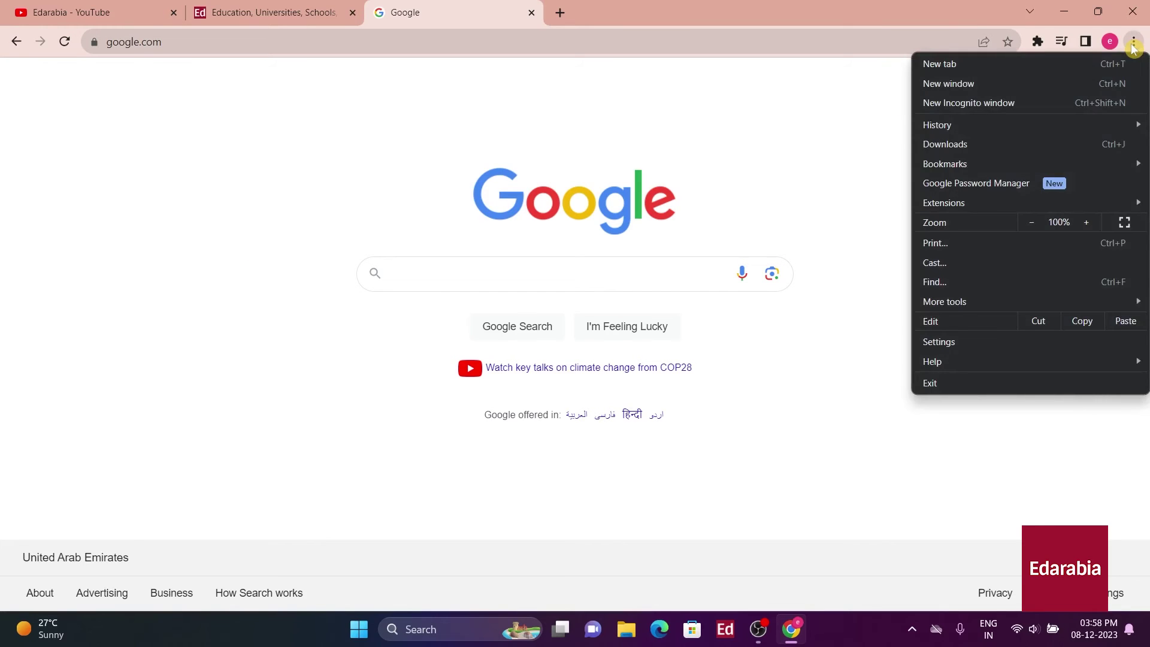
pyautogui.click(1014, 344)
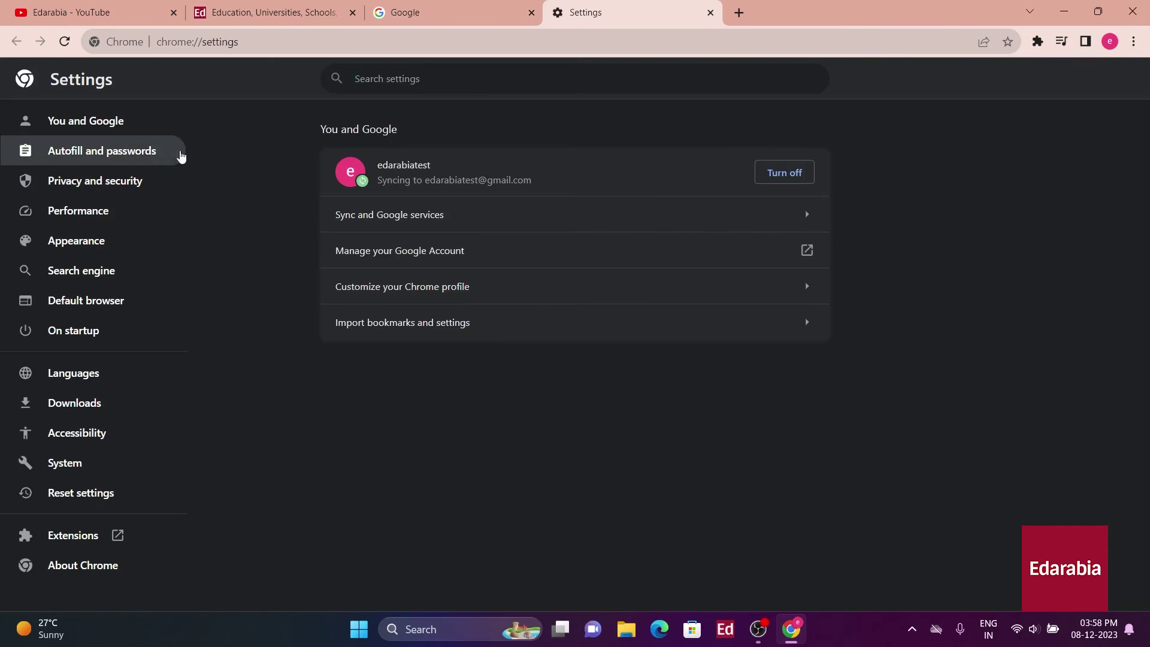
pyautogui.click(93, 157)
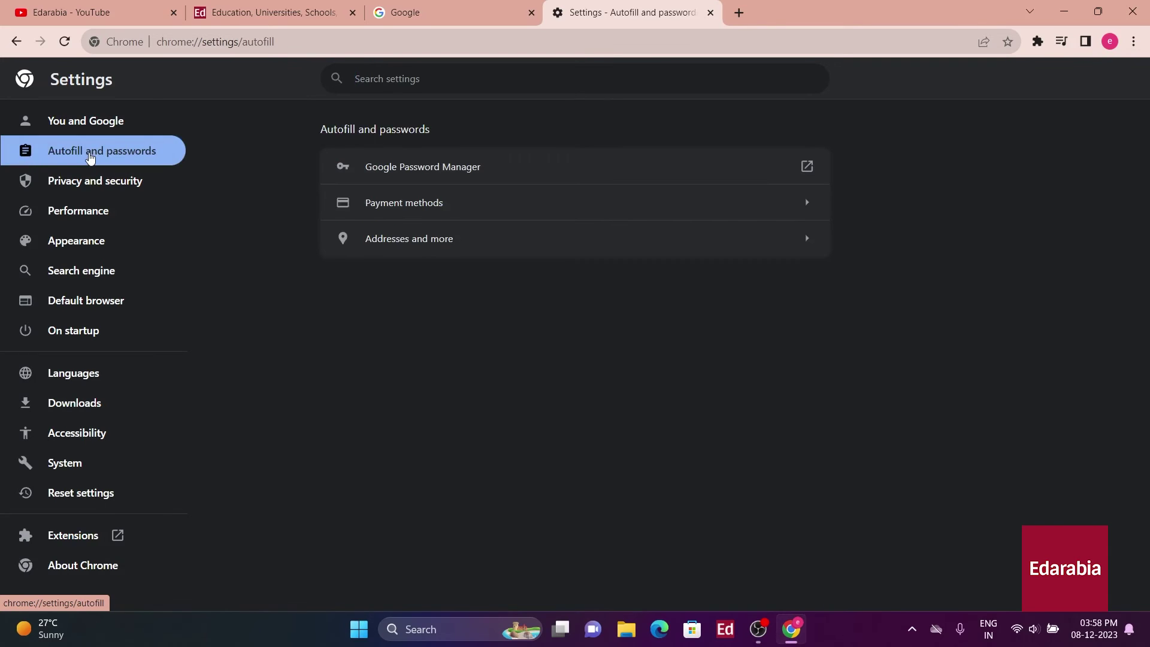
pyautogui.click(486, 238)
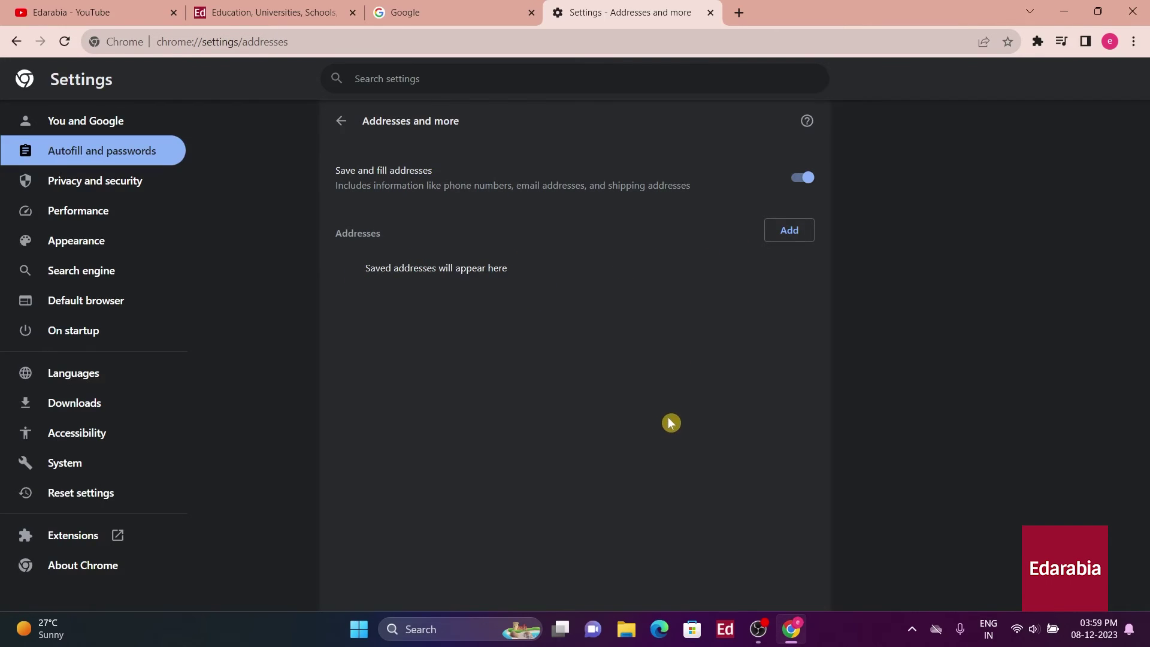
pyautogui.click(788, 230)
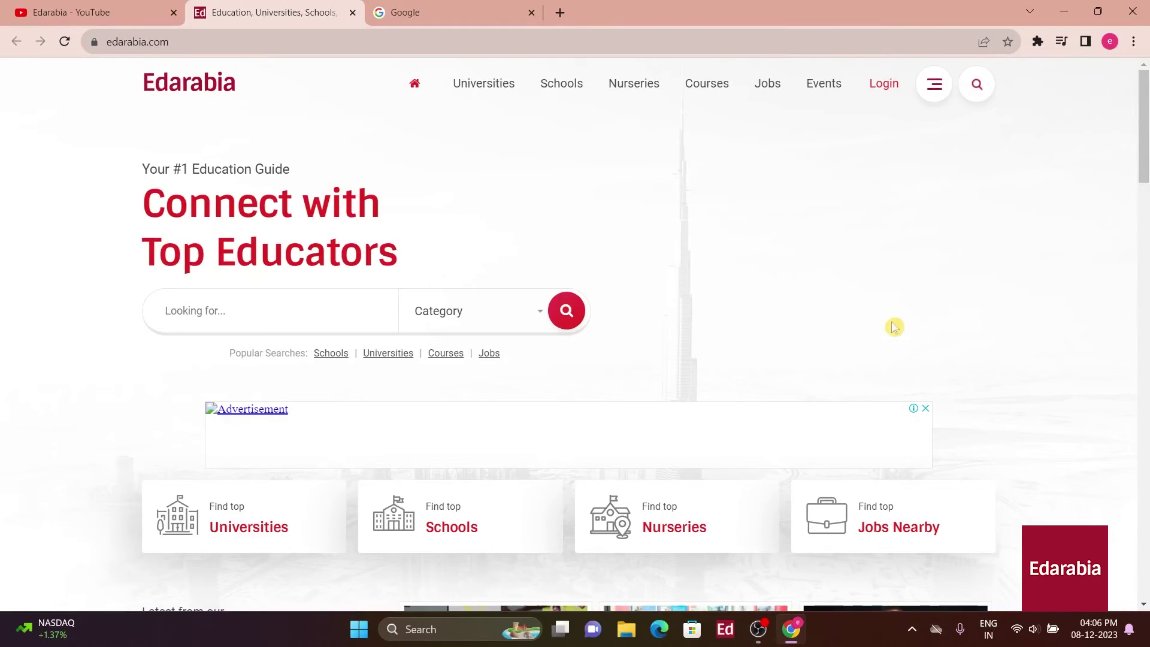
# Go to Settings > Privacy and security > Site settings > Notifications to review site notification permissions.
pyautogui.click(1132, 42)
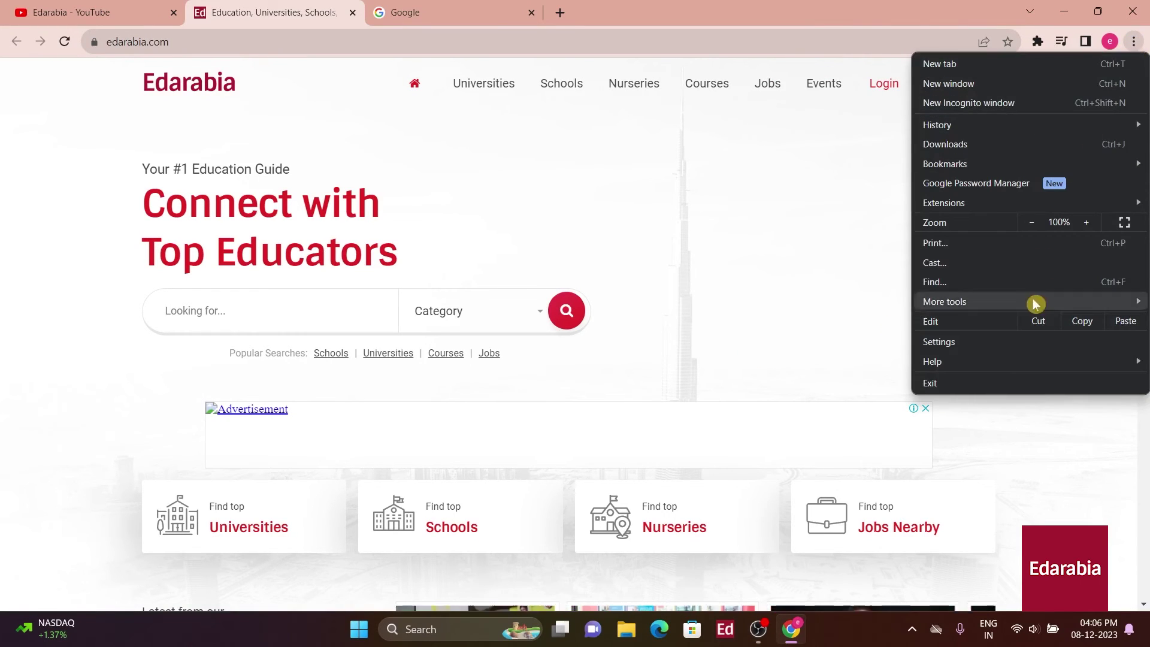
pyautogui.click(1072, 352)
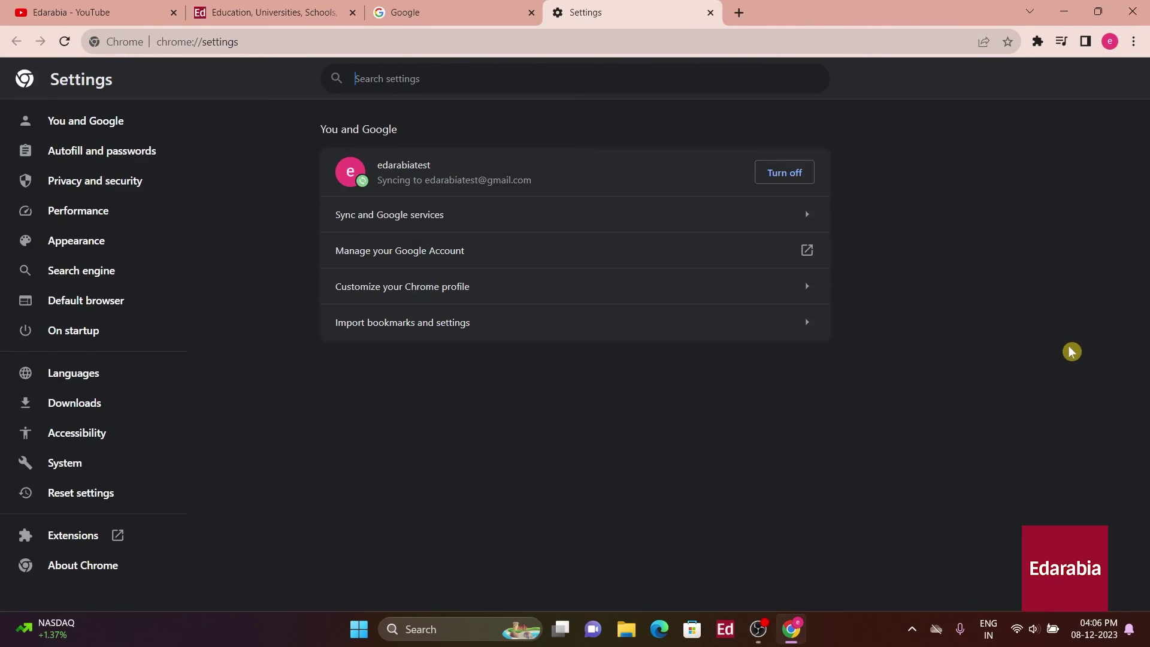
pyautogui.click(80, 193)
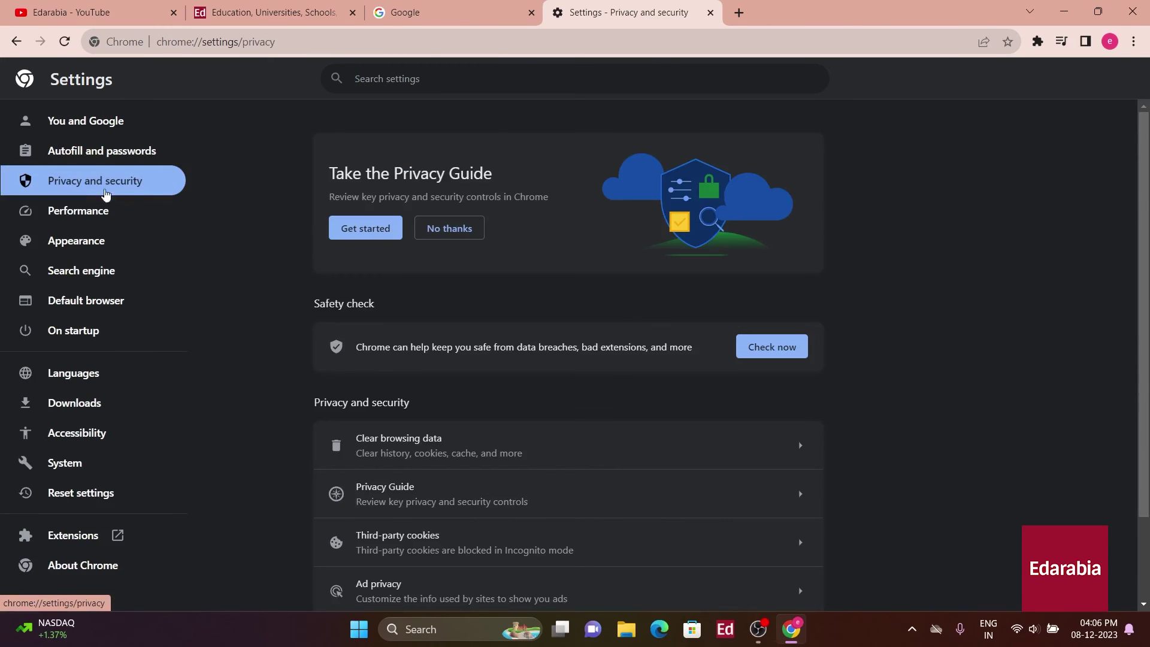
pyautogui.scroll(-2, 332, 299)
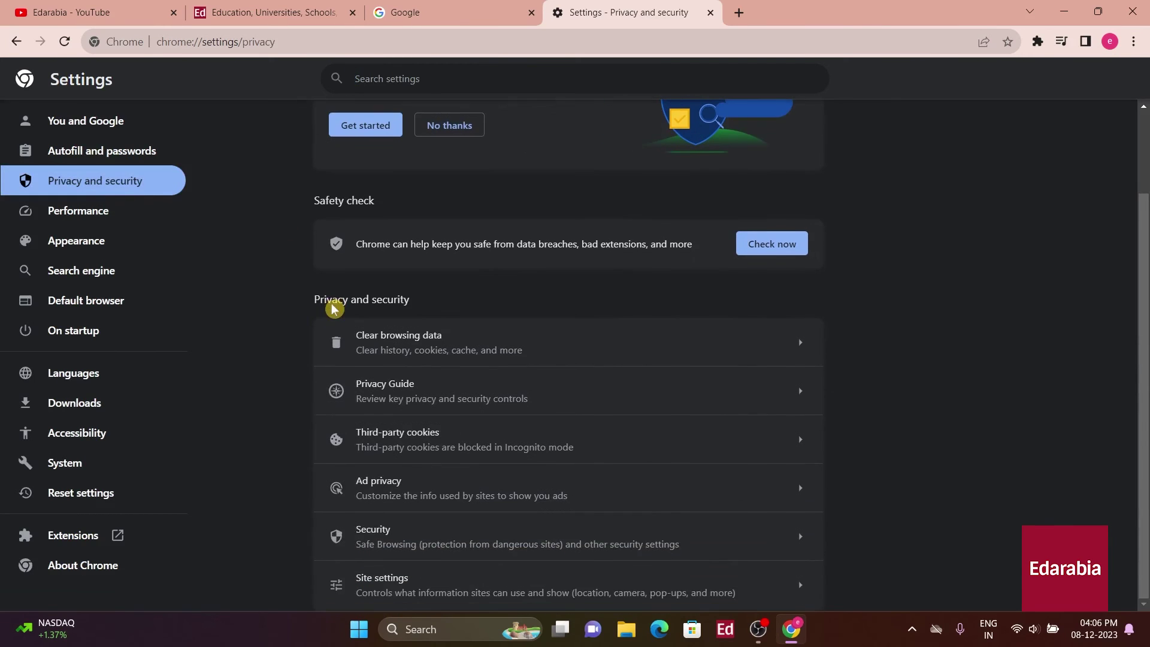
pyautogui.click(388, 593)
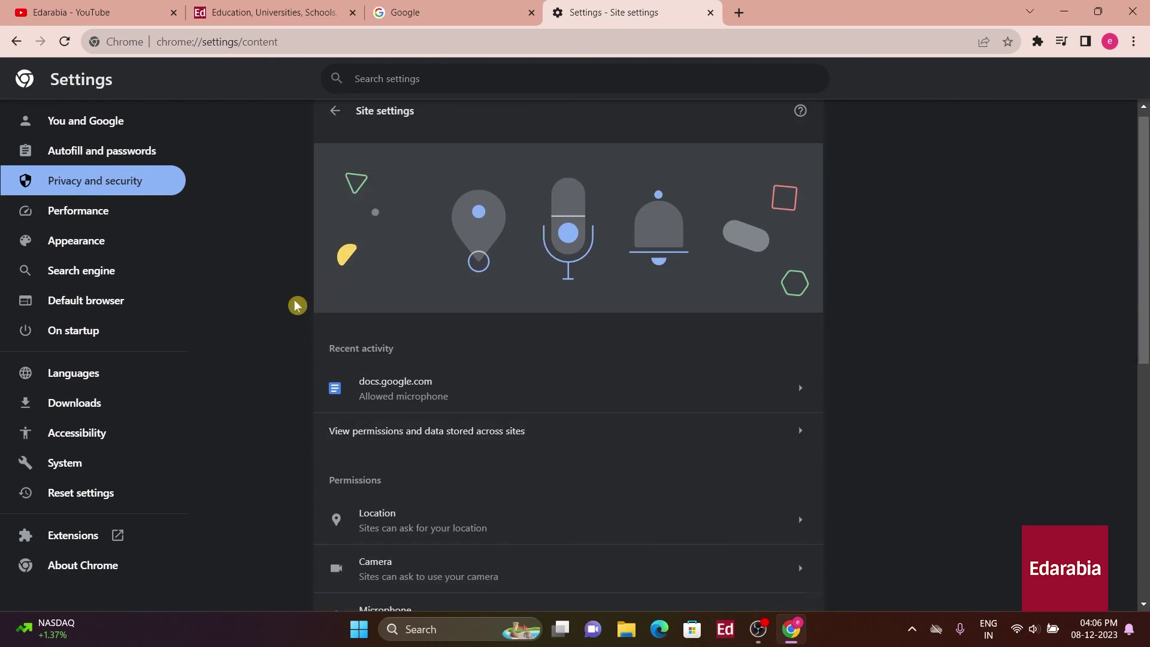
pyautogui.scroll(-6, 293, 324)
pyautogui.scroll(4, 299, 288)
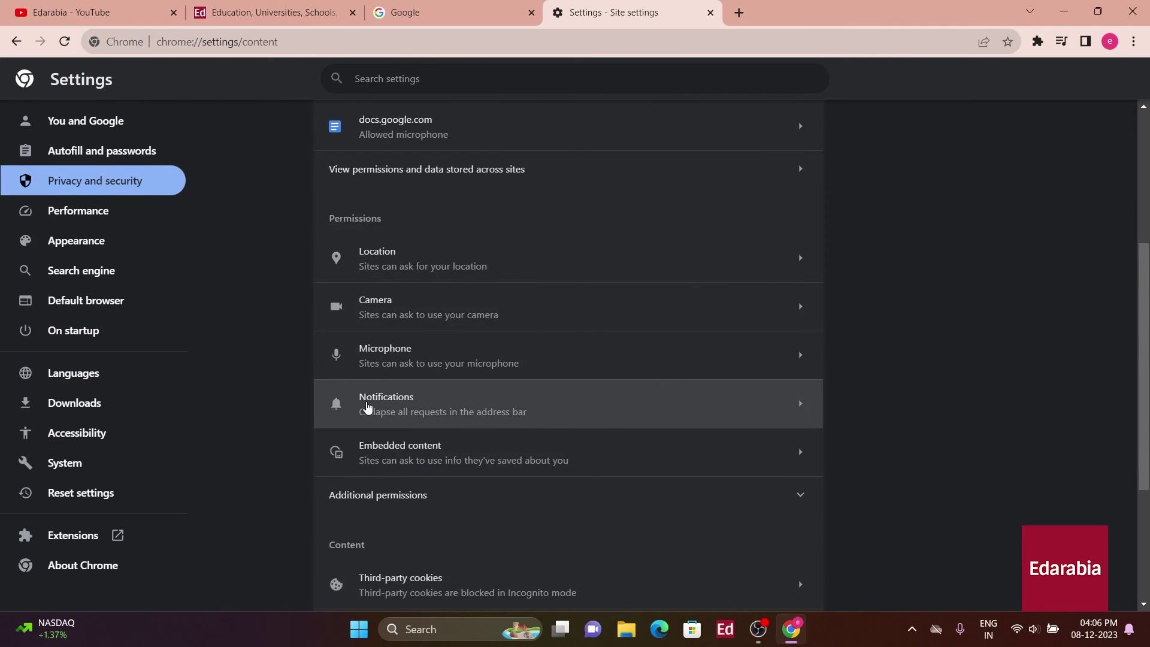
pyautogui.click(634, 419)
pyautogui.scroll(-1, 611, 391)
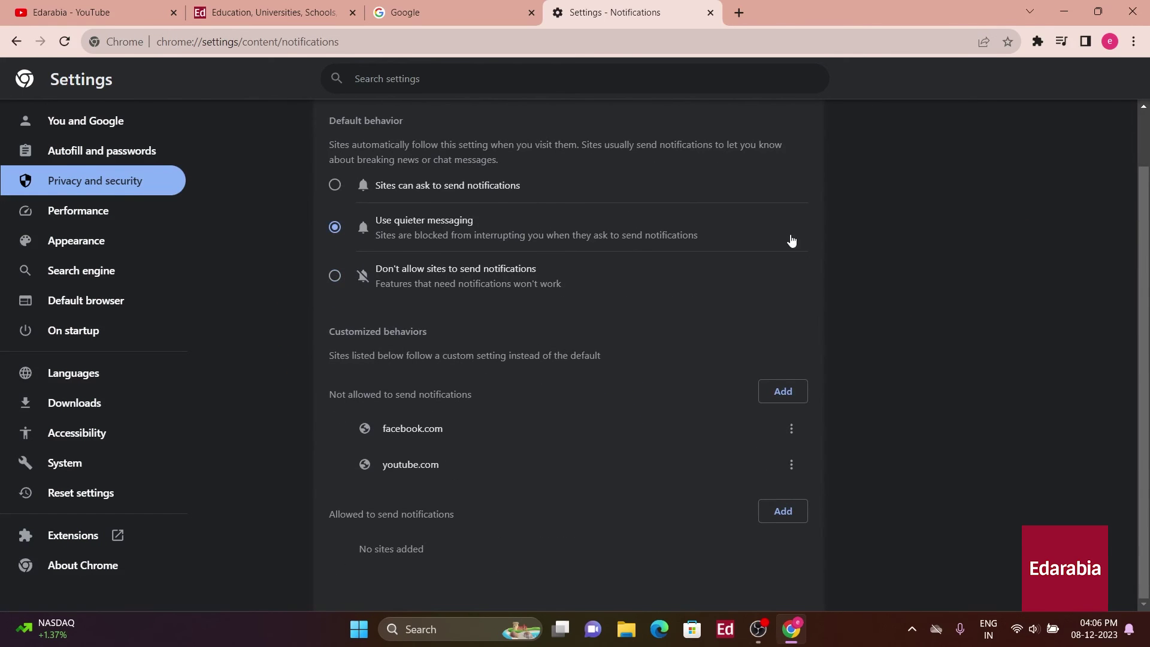
pyautogui.scroll(1, 345, 256)
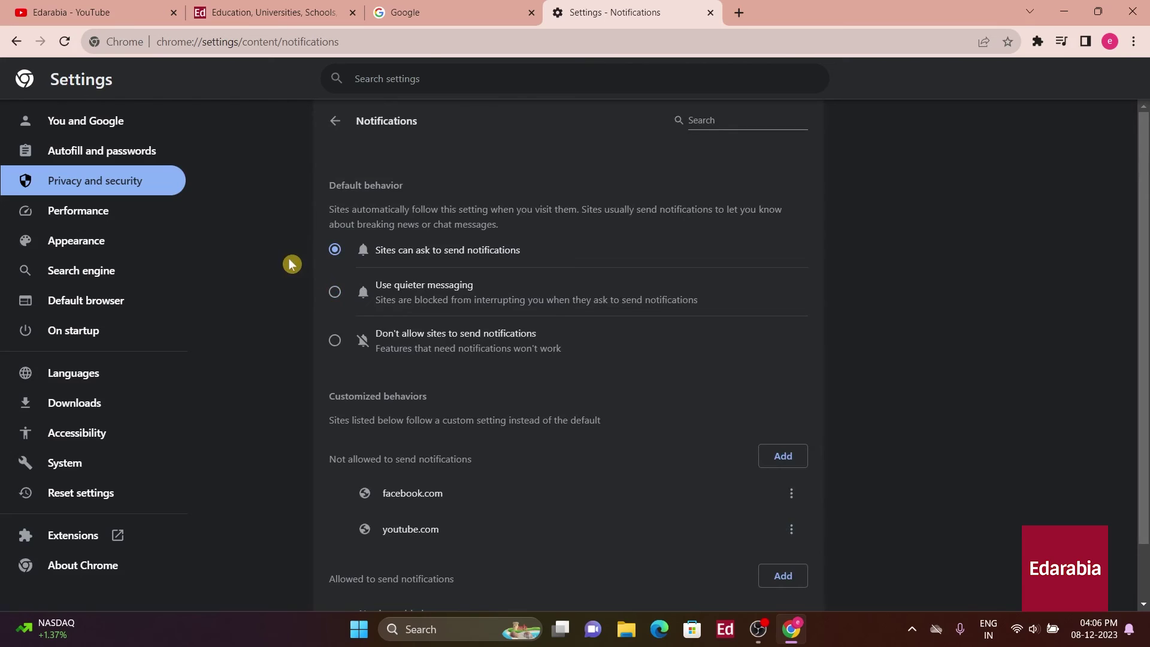
pyautogui.scroll(-1, 293, 293)
pyautogui.scroll(1, 359, 309)
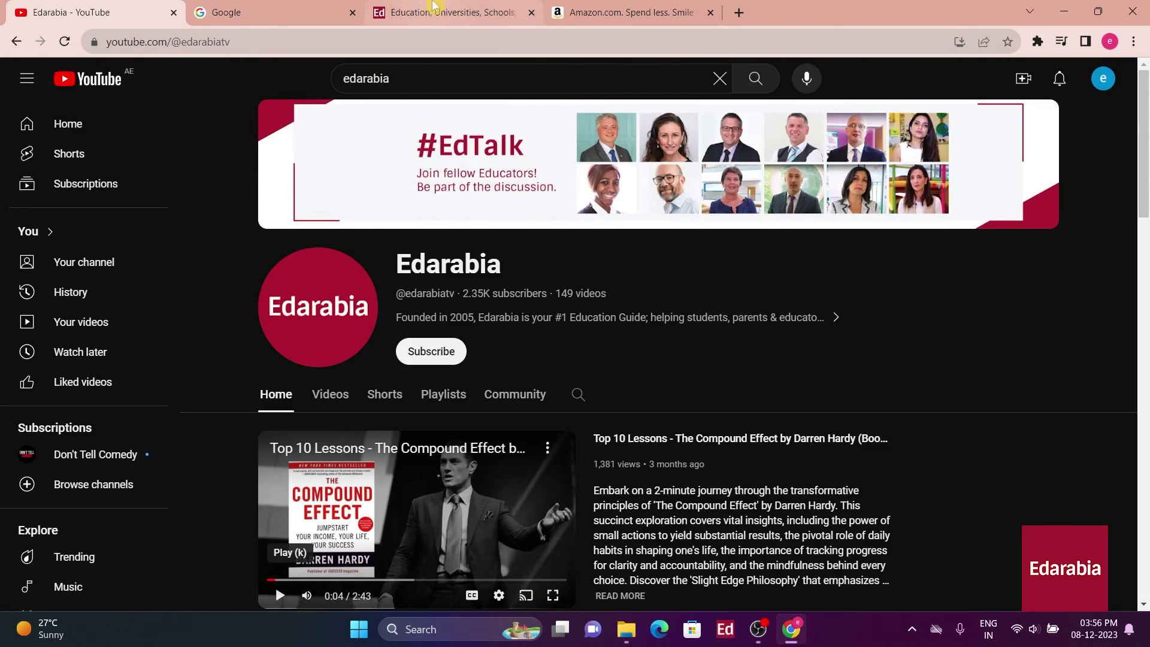
# Drag the Edarabia Education tab to the far right end of the tab strip.
pyautogui.click(435, 13)
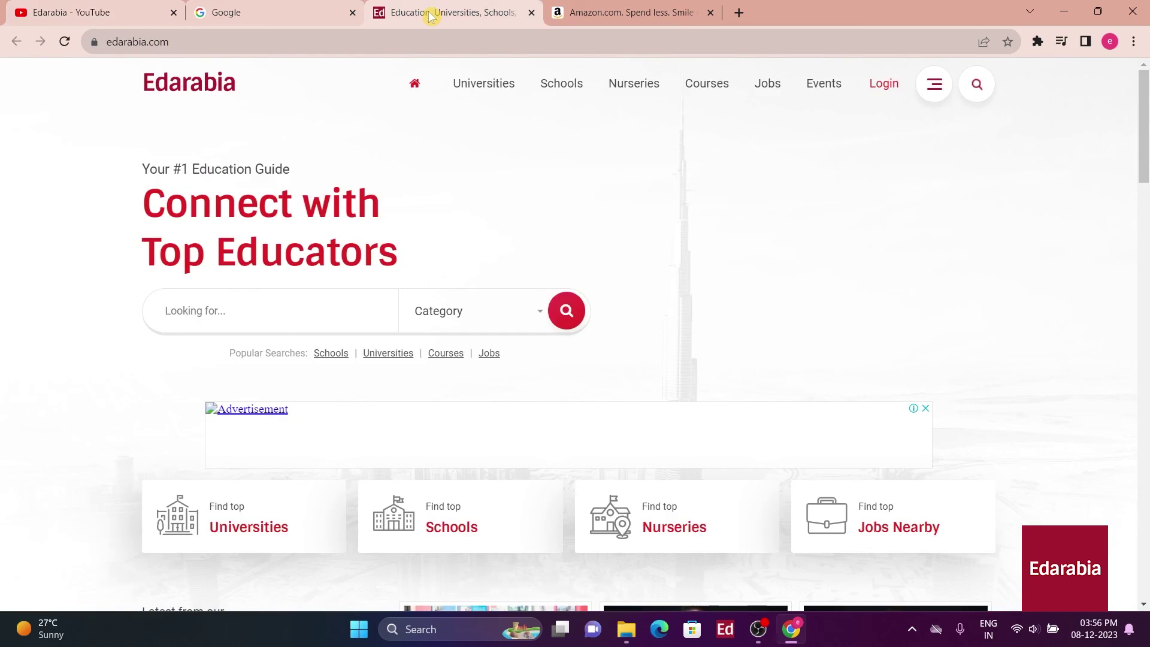
pyautogui.moveTo(430, 17); pyautogui.dragTo(890, 17)
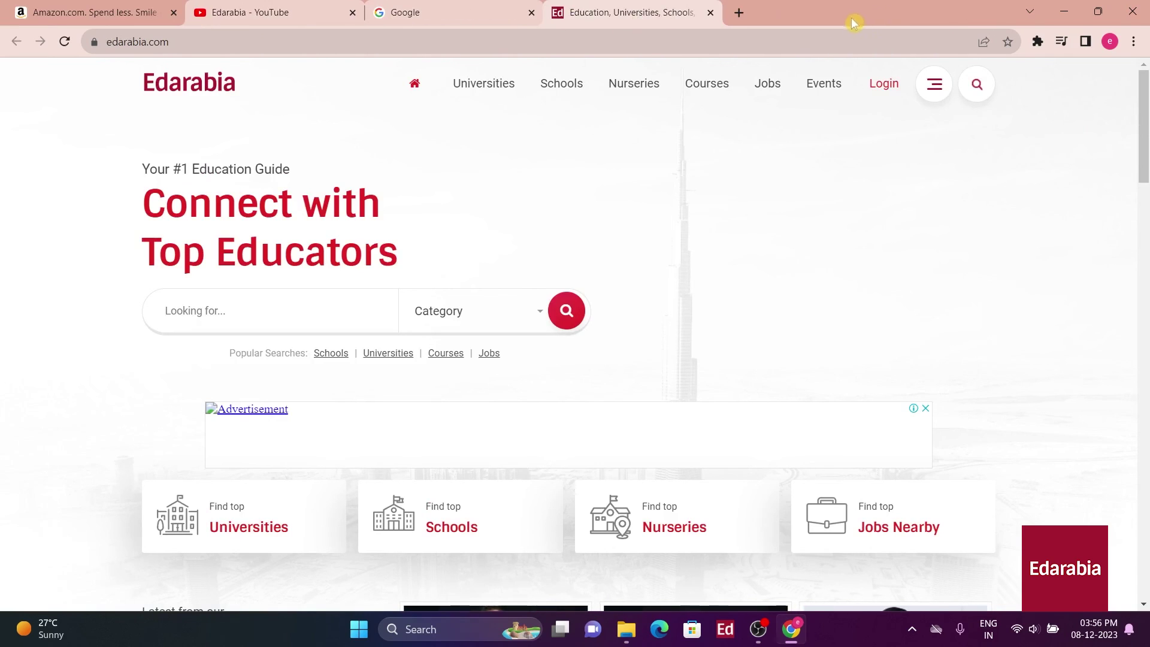